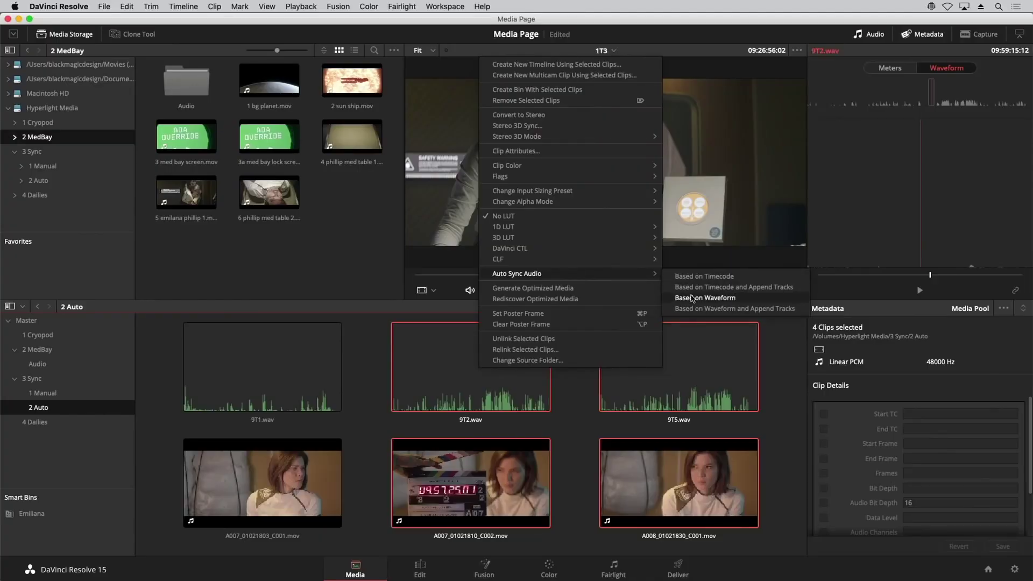
# - Sync the Auto clips' audio based on waveform, then clear the selection and scrub the timeline
pyautogui.click(693, 297)
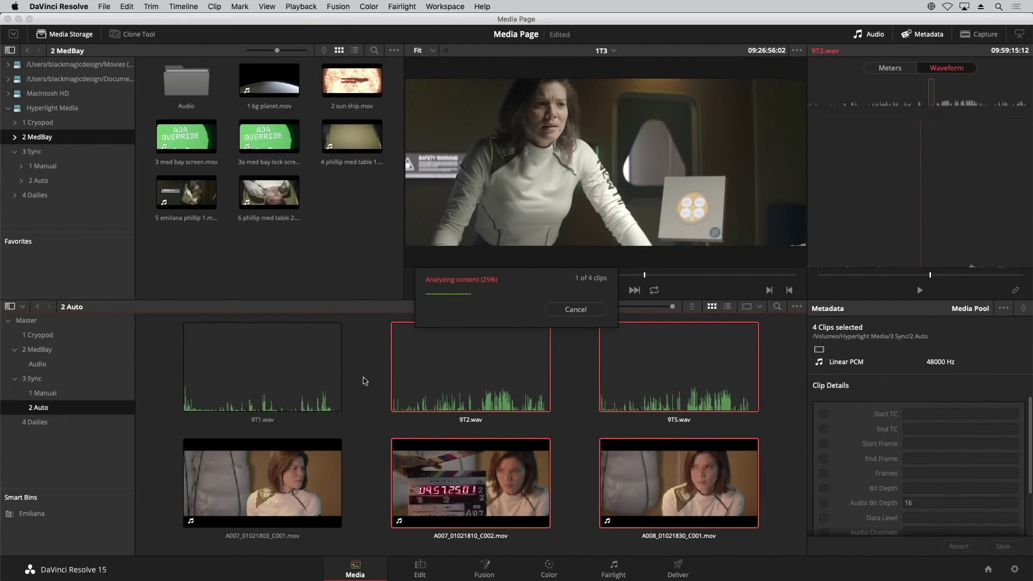
pyautogui.click(358, 485)
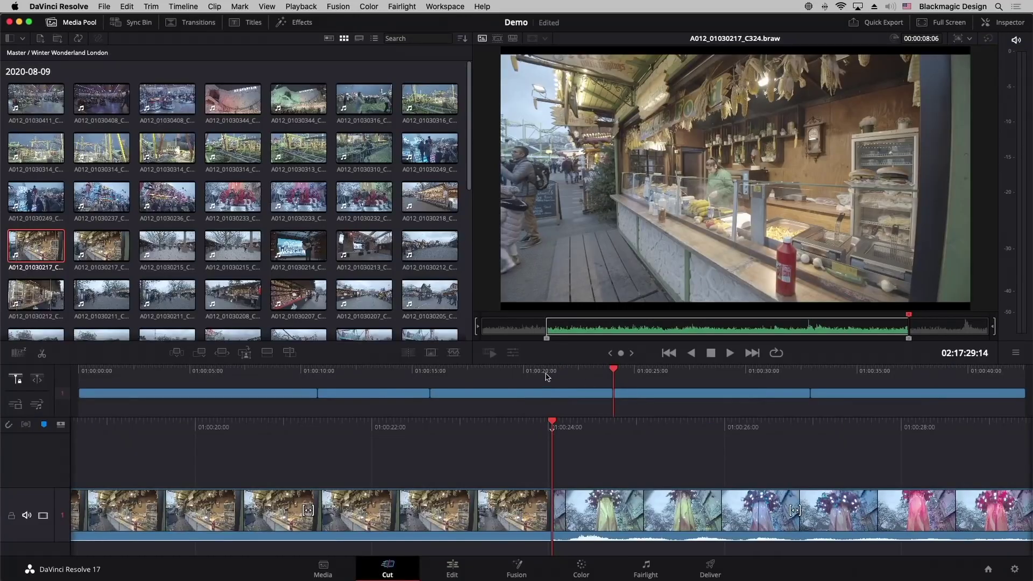
pyautogui.moveTo(547, 377)
pyautogui.mouseDown()
pyautogui.moveTo(445, 372)
pyautogui.moveTo(546, 371)
pyautogui.mouseUp()
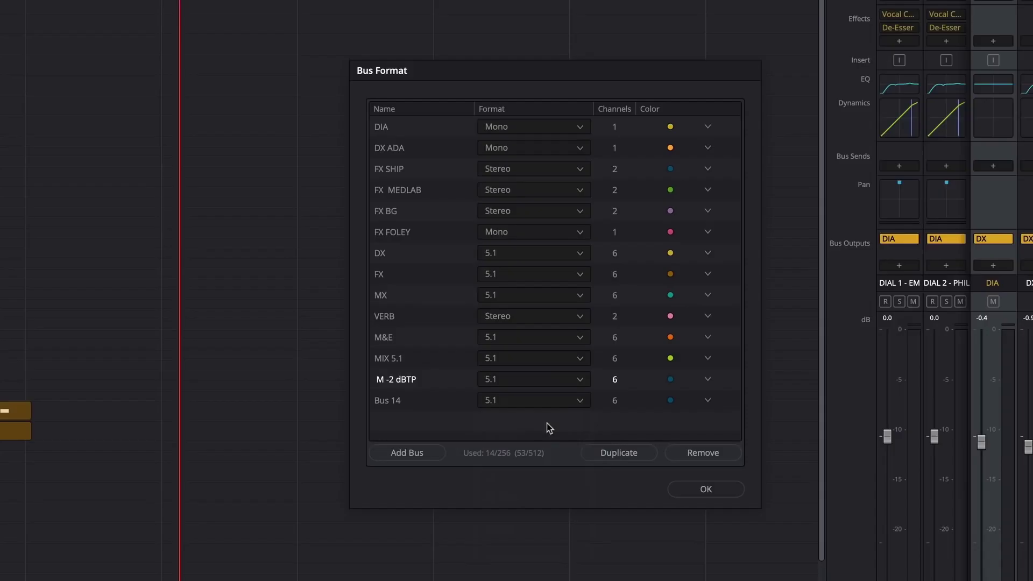
# - Route mixer track A37 to the FX SHIP bus, then open another track's bus outputs
pyautogui.click(706, 489)
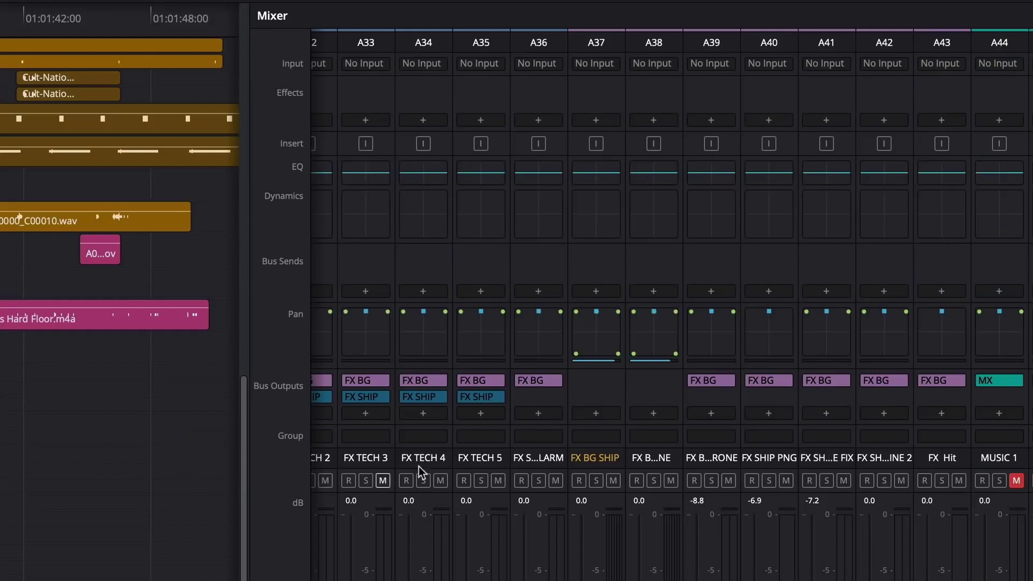
pyautogui.click(592, 404)
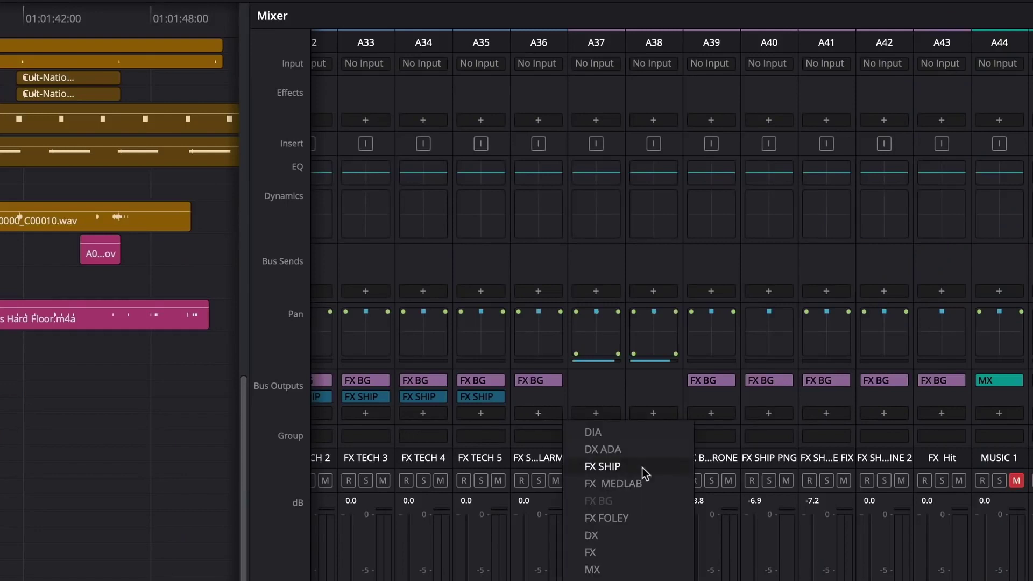
pyautogui.click(642, 467)
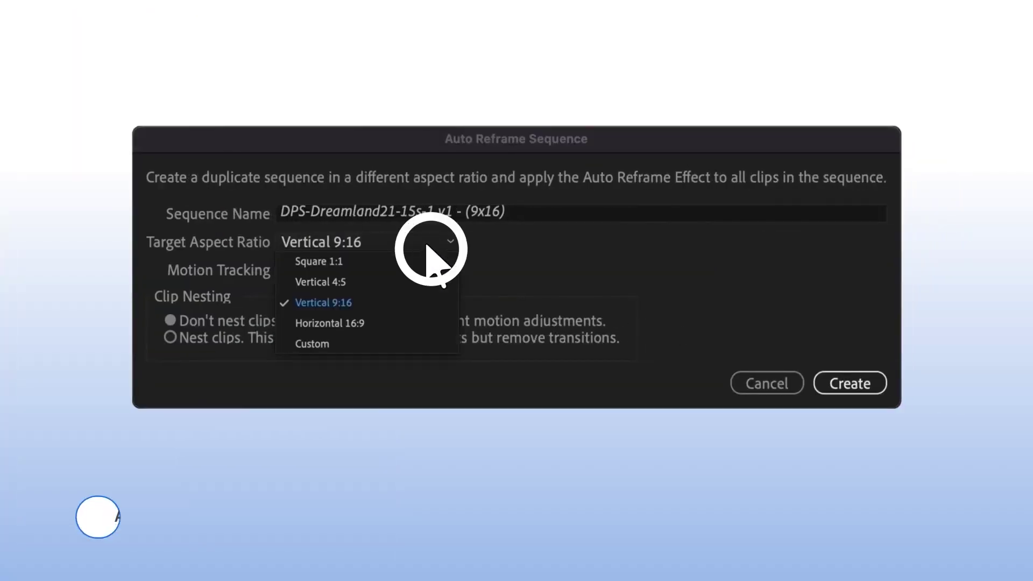
# - Create the Vertical 9:16 reframed sequence, review General project settings, and import Winter Wonderland London in Resolve
pyautogui.click(417, 302)
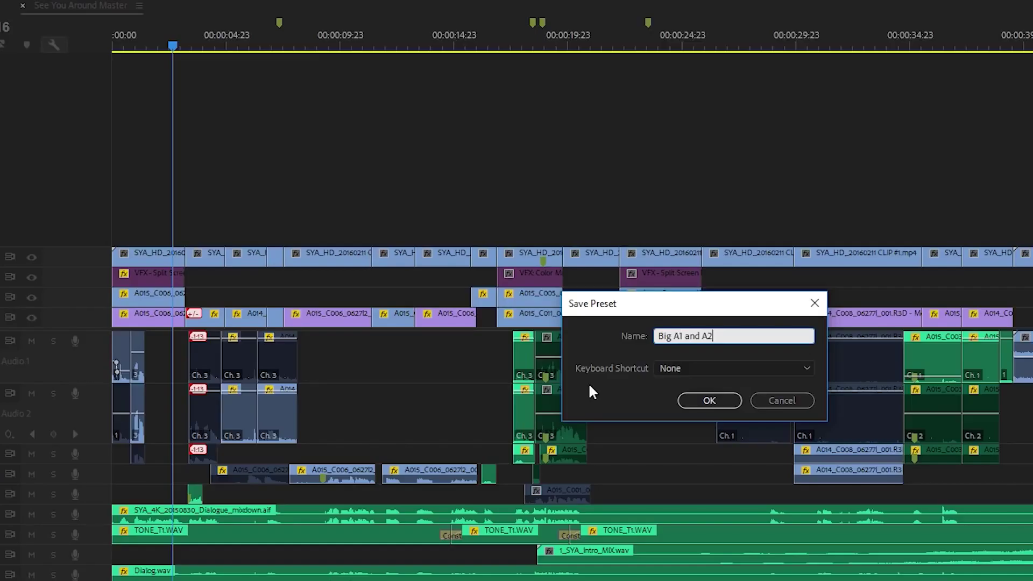
pyautogui.click(667, 369)
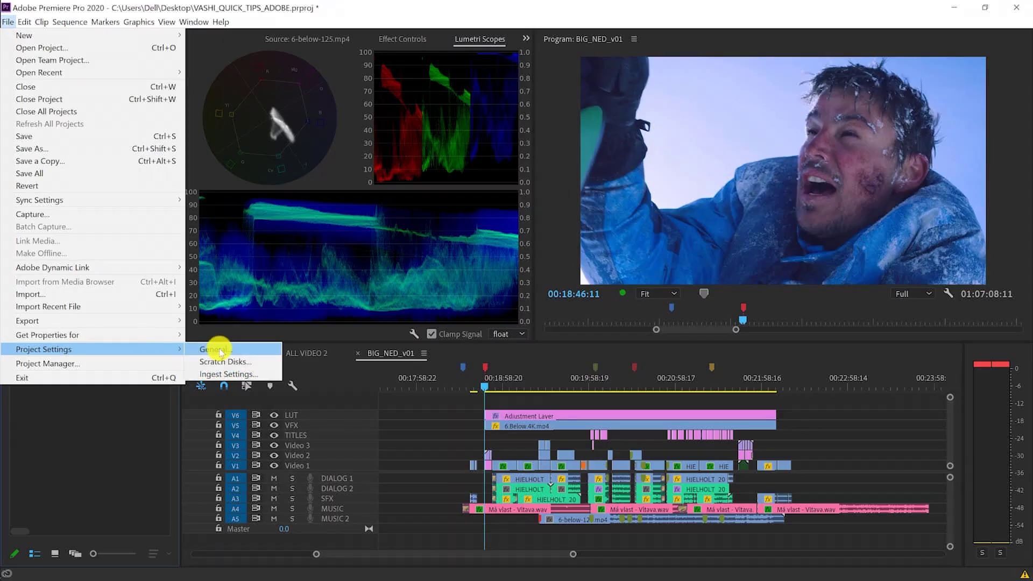
pyautogui.click(220, 349)
pyautogui.click(597, 260)
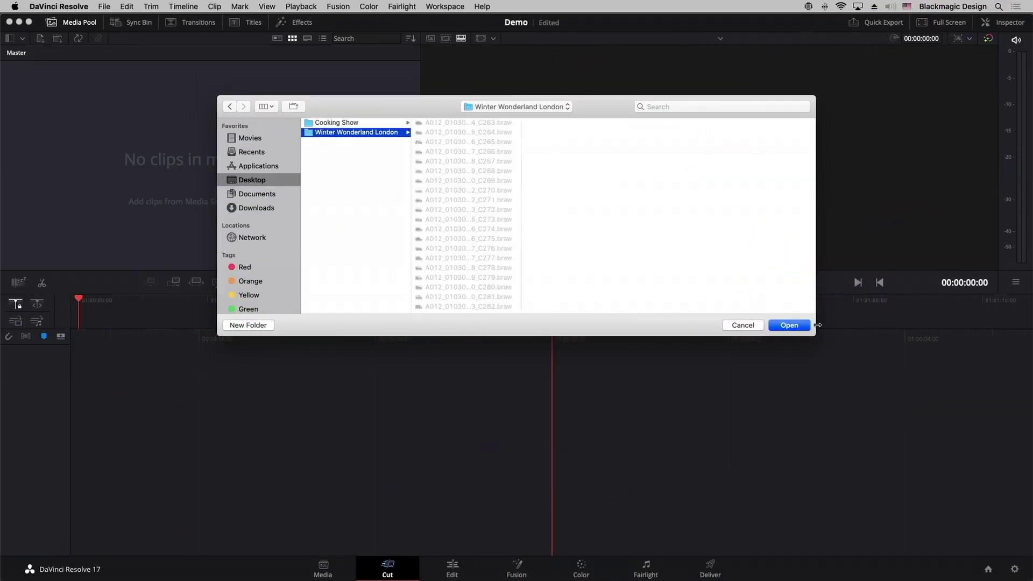
pyautogui.click(789, 326)
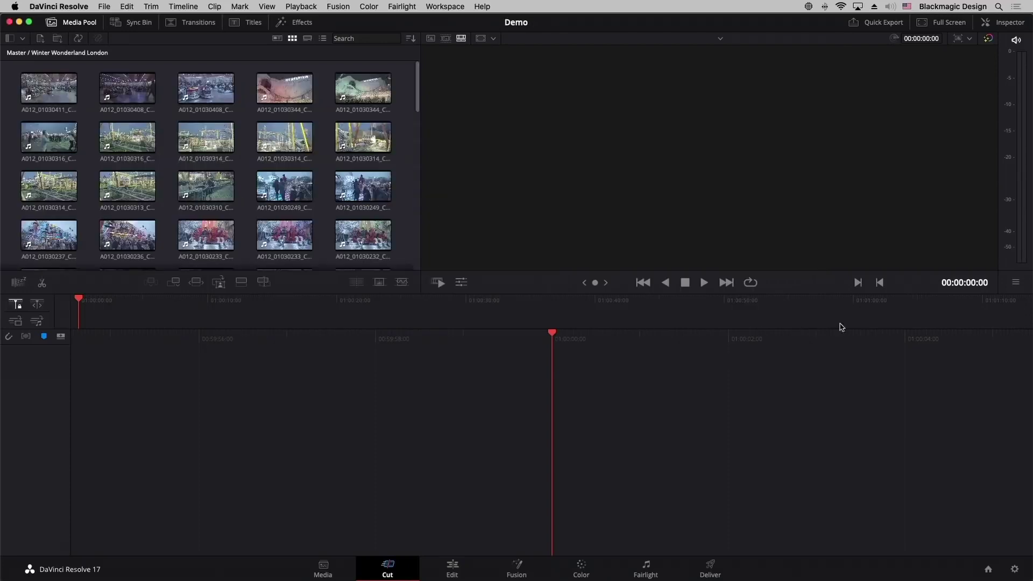
pyautogui.moveTo(1010, 325); pyautogui.dragTo(973, 352)
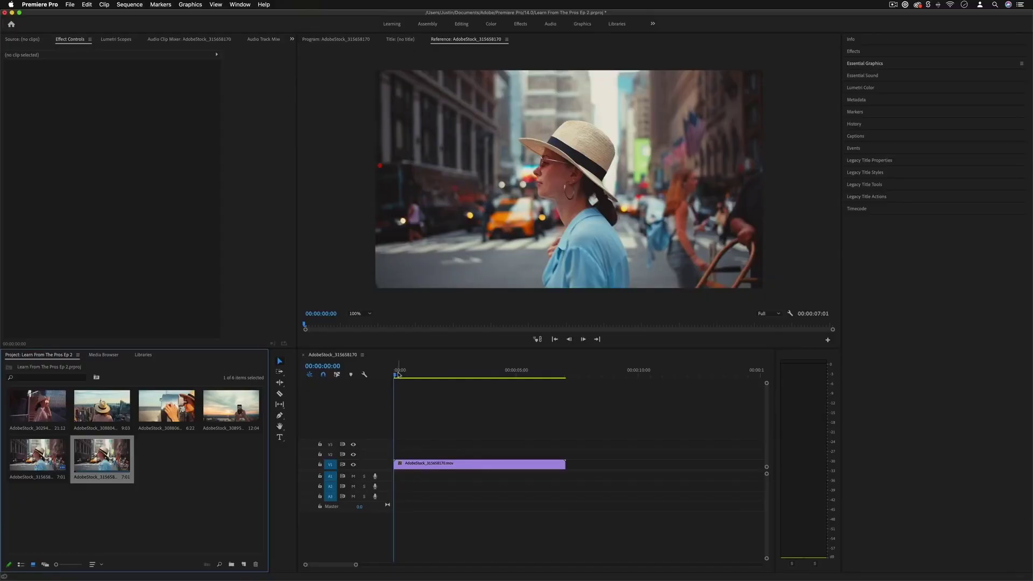
pyautogui.click(498, 375)
pyautogui.moveTo(491, 378); pyautogui.dragTo(446, 379)
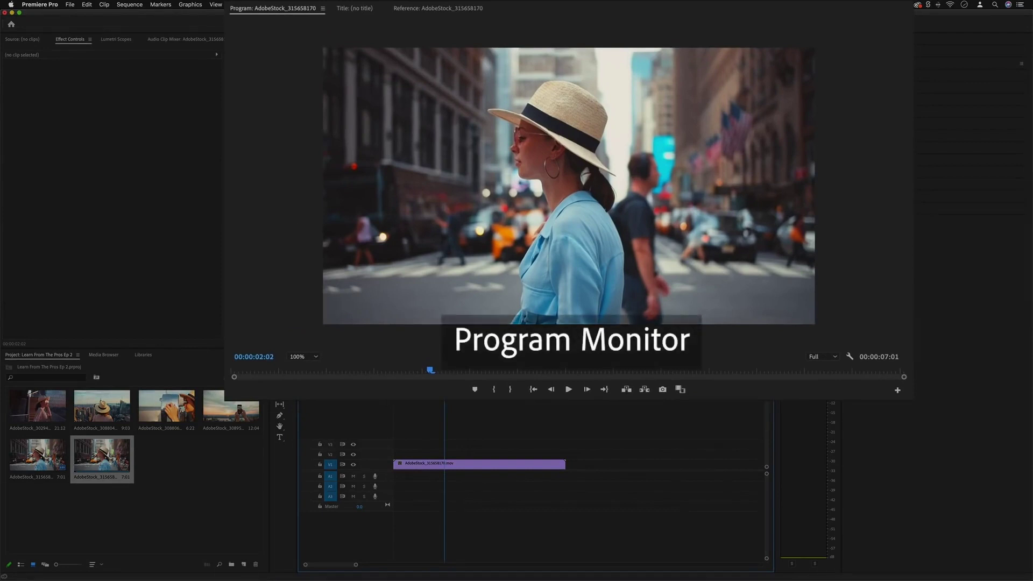
pyautogui.moveTo(446, 378); pyautogui.dragTo(458, 375)
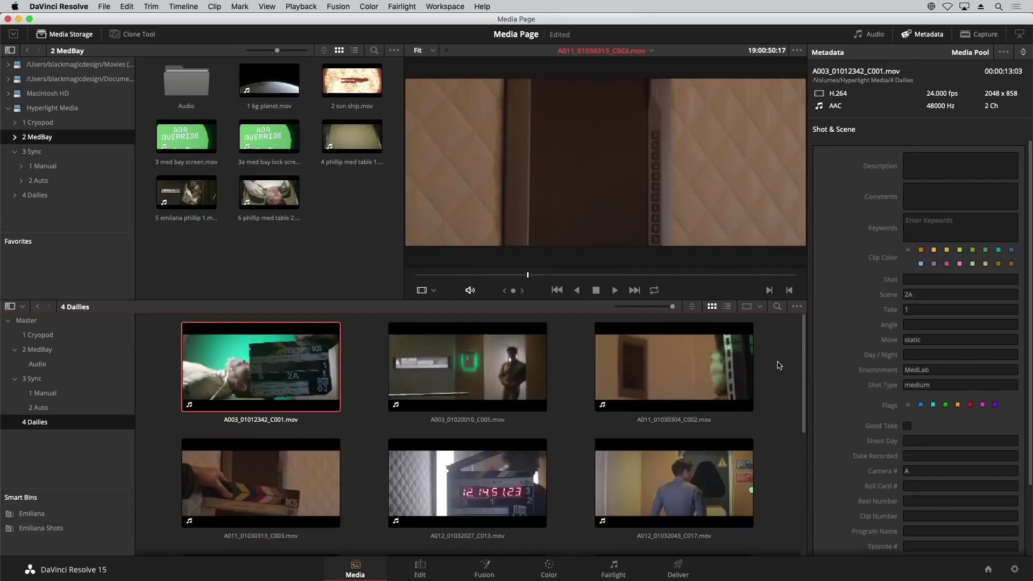
# - Select every clip in the 4 Dailies bin and show the Name tab of Clip Attributes
pyautogui.click(721, 363)
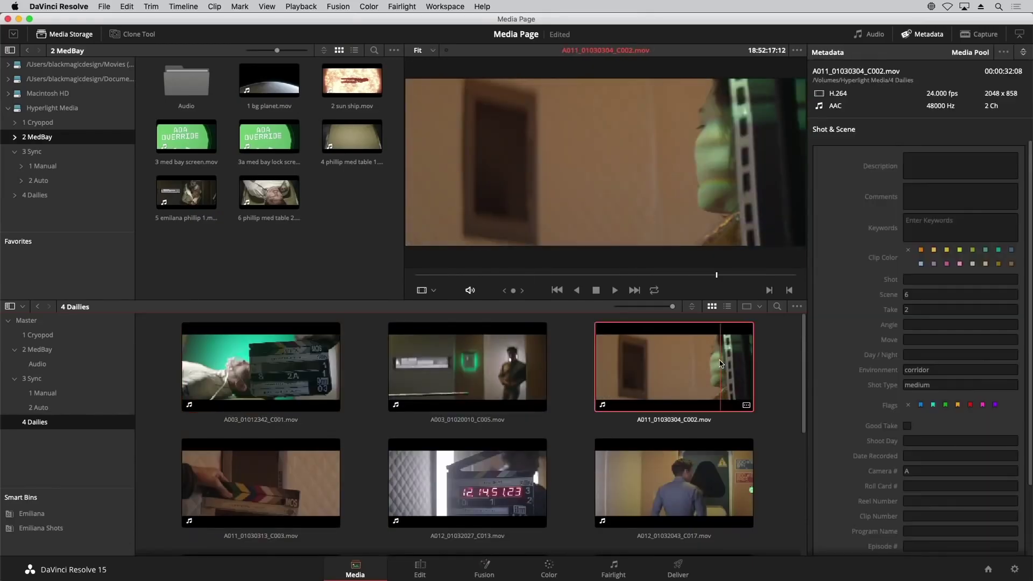
pyautogui.click(777, 346)
pyautogui.press('super+a')
pyautogui.rightClick(650, 345)
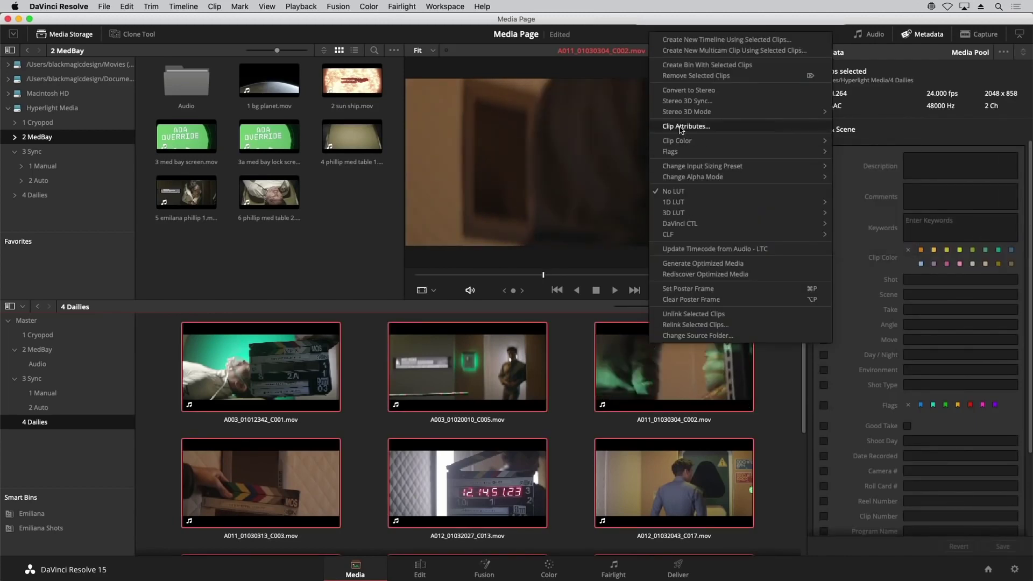
pyautogui.click(680, 127)
pyautogui.click(613, 120)
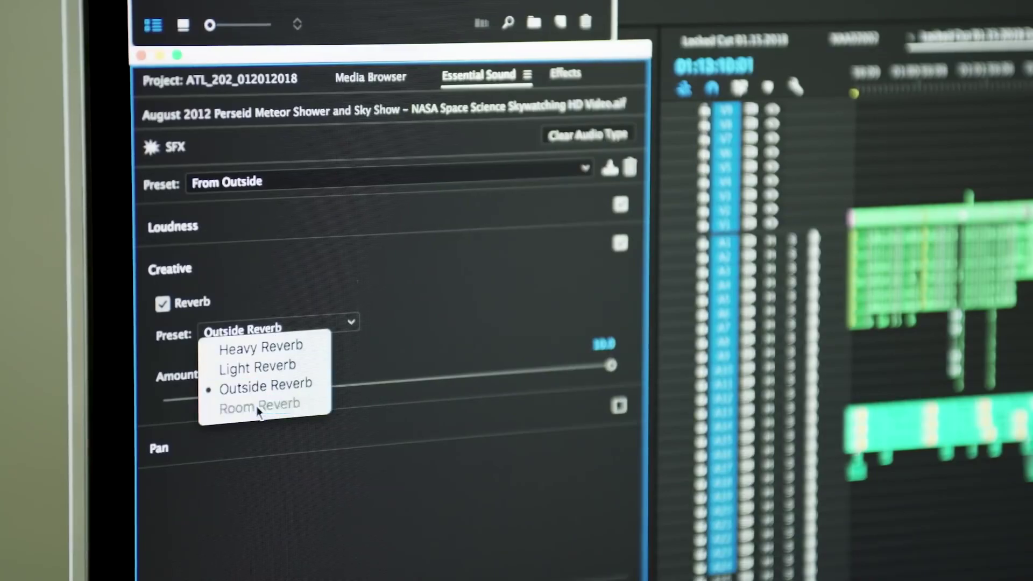
# - Choose Outside Reverb as the Creative reverb preset for the meteor shower clip
pyautogui.click(429, 471)
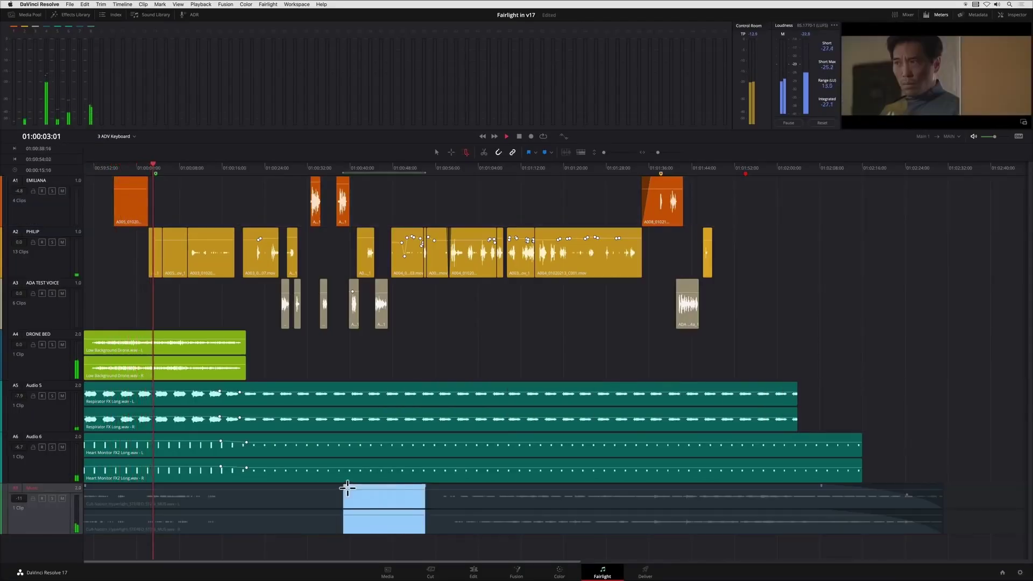
# - Paste repeated copies of the drone clip along the Drone Bed track A4
pyautogui.moveTo(139, 344); pyautogui.dragTo(163, 343)
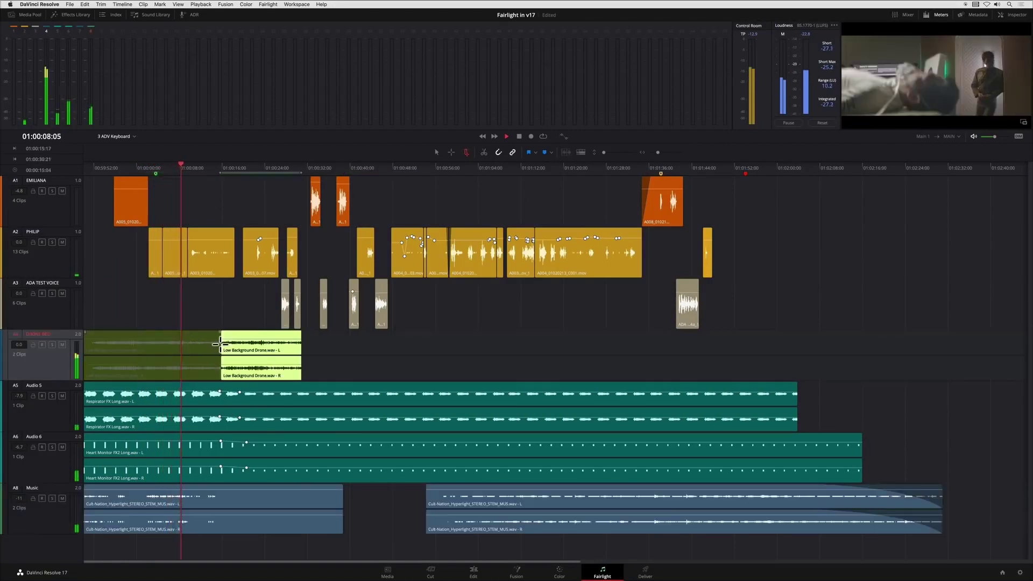
pyautogui.hotkey('ctrl', 'v')
pyautogui.hotkey('ctrl', 'v')
pyautogui.hotkey('ctrl', 'v')
pyautogui.hotkey('ctrl', 'v')
pyautogui.hotkey('ctrl', 'v')
pyautogui.hotkey('ctrl', 'v')
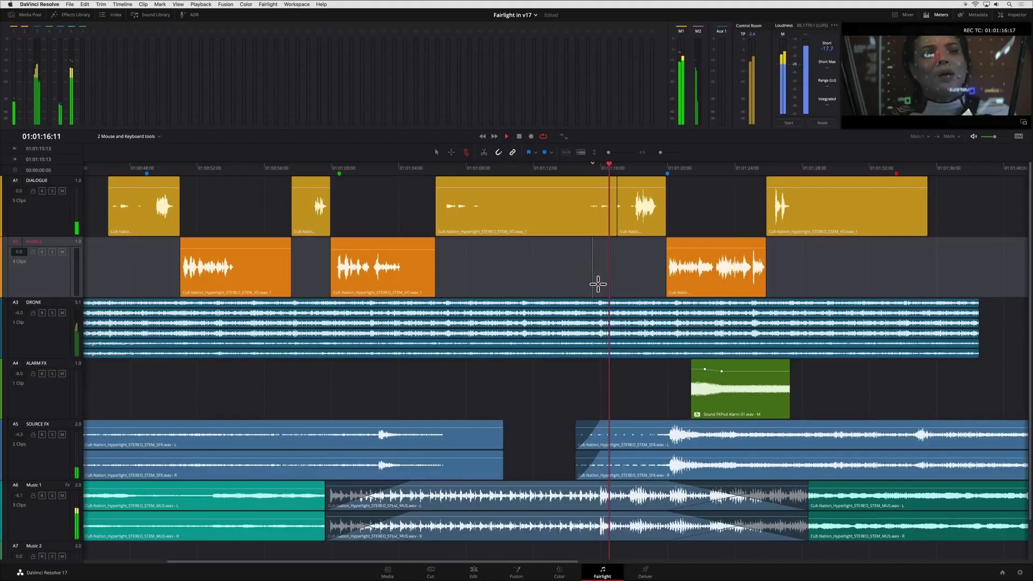
pyautogui.click(477, 186)
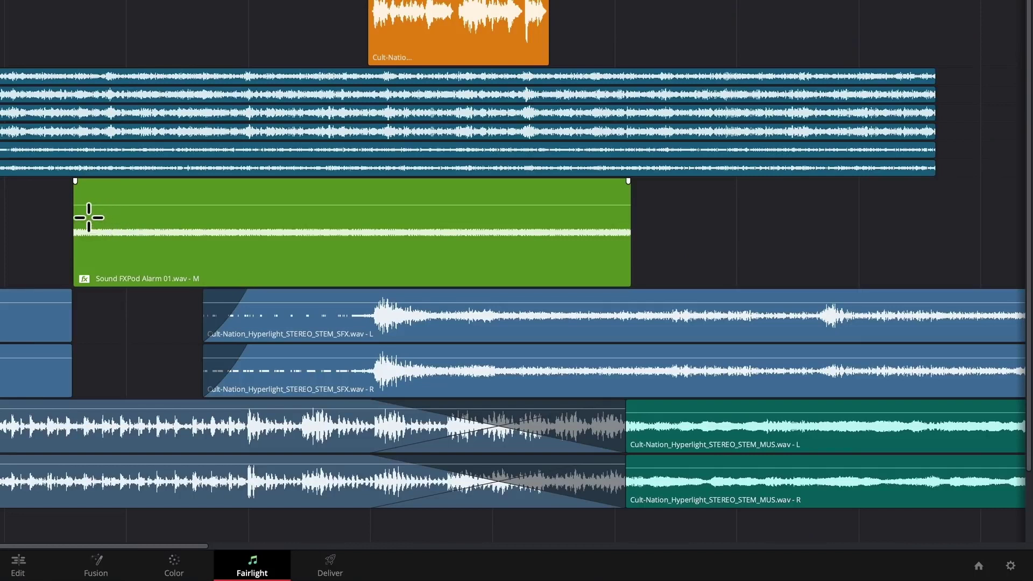
# - Trim the start of the Sound FXPod Alarm 01 clip shorter
pyautogui.moveTo(89, 217); pyautogui.dragTo(408, 216)
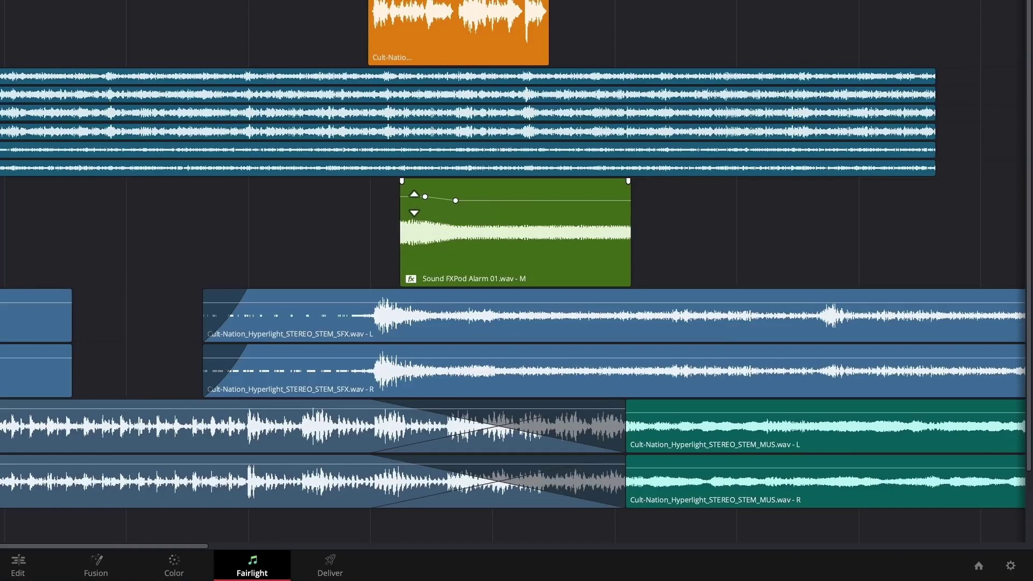
pyautogui.click(509, 264)
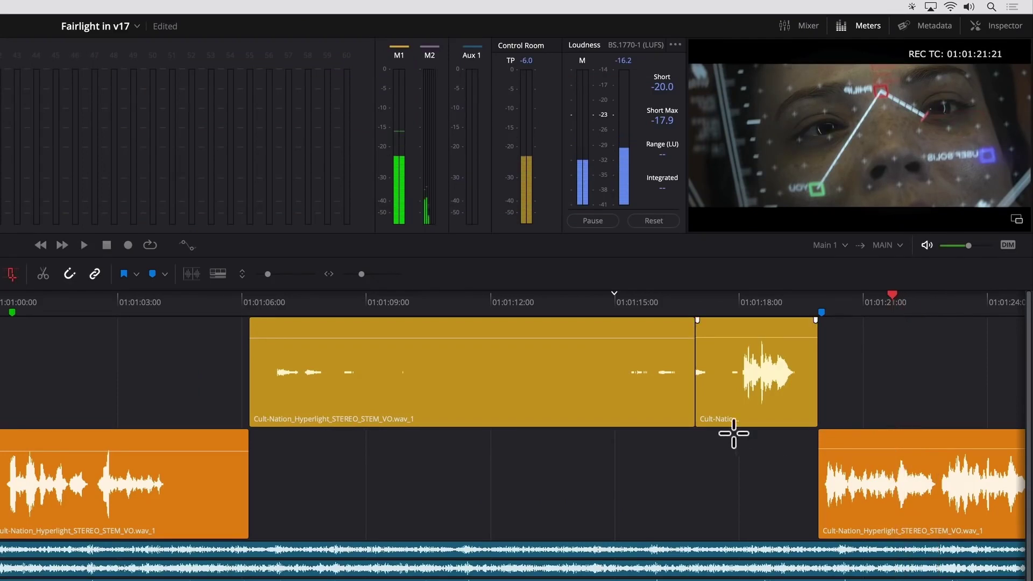
pyautogui.click(703, 433)
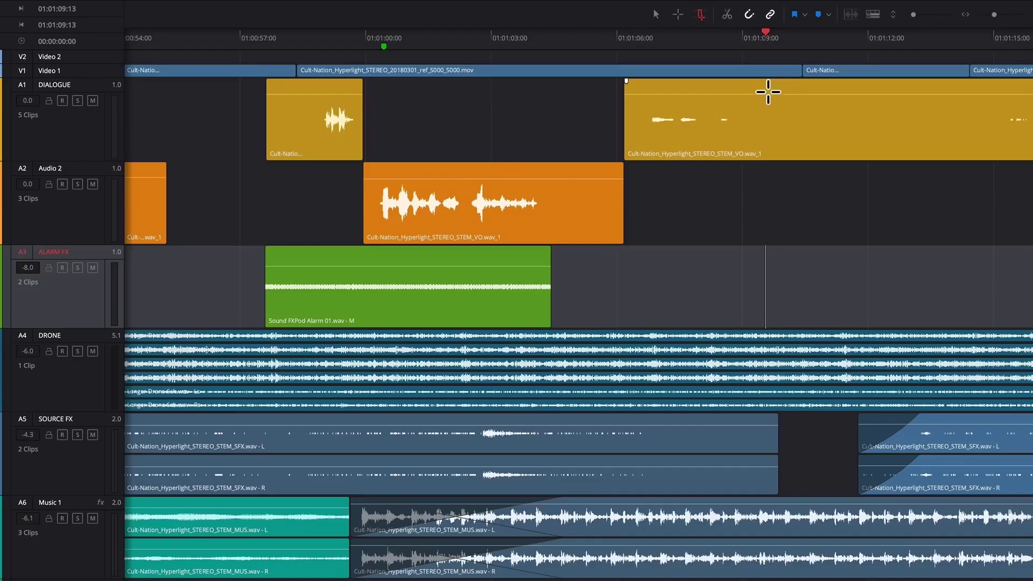
# - Mark ranges on the Audio 2 and SOURCE FX clips, then switch keyboard shortcuts to Pro Tools
pyautogui.moveTo(554, 203); pyautogui.dragTo(385, 203)
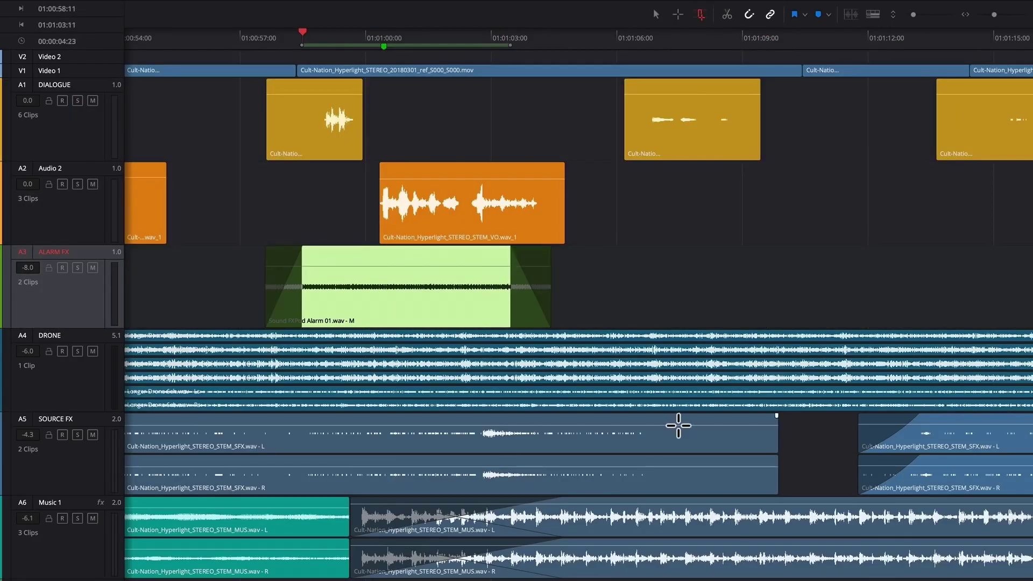
pyautogui.moveTo(678, 426); pyautogui.dragTo(768, 431)
pyautogui.rightClick(734, 441)
pyautogui.moveTo(739, 392)
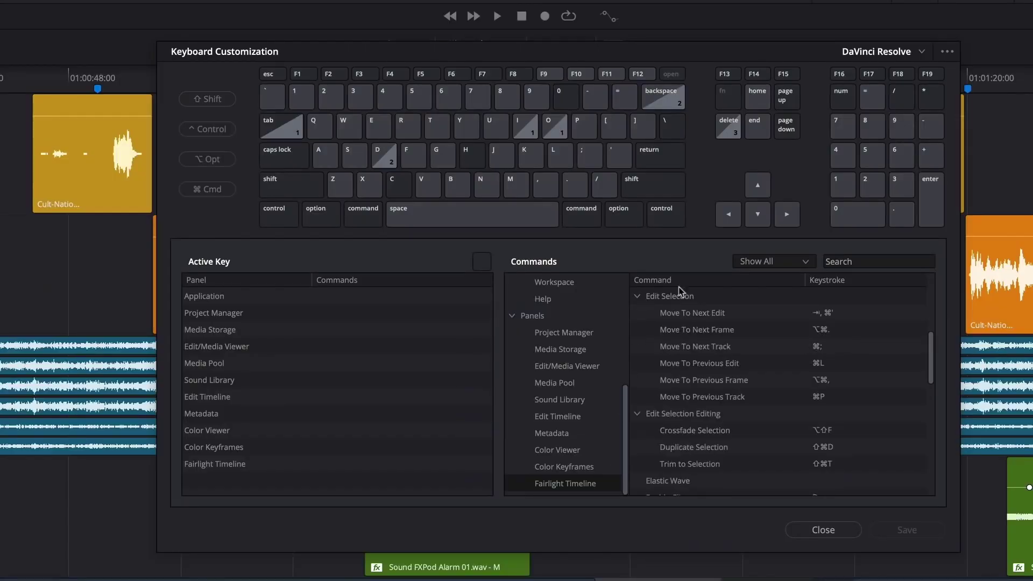
pyautogui.click(904, 51)
pyautogui.click(911, 128)
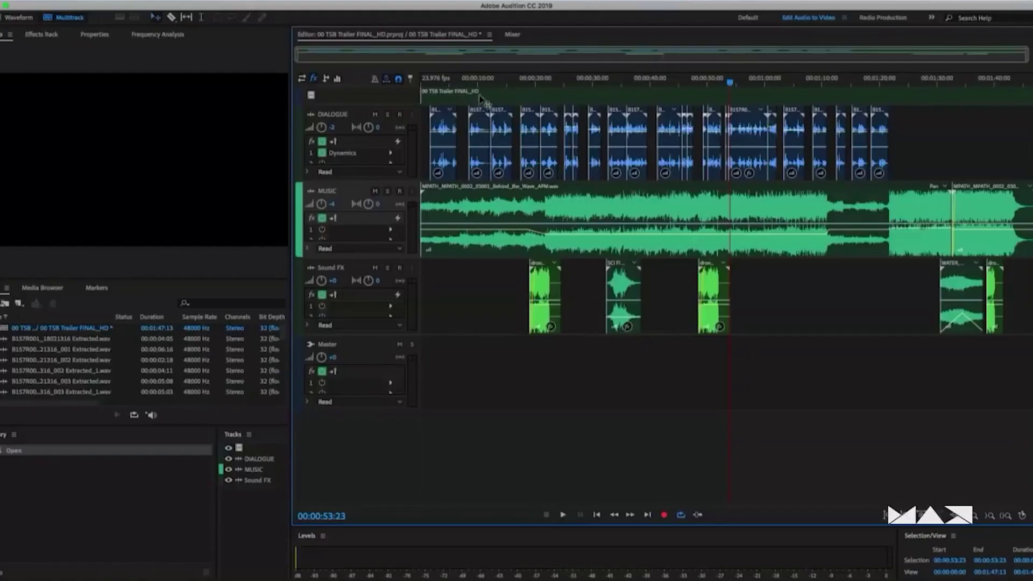
pyautogui.click(423, 81)
pyautogui.press('space')
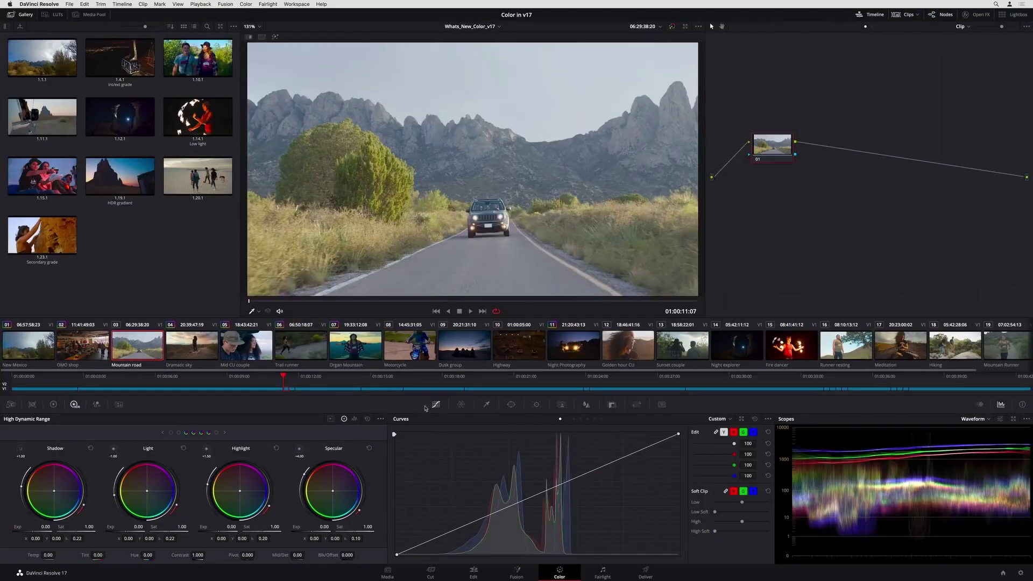
# - Pop out the Color Warper and push the mountain road's greens toward yellow-orange
pyautogui.click(459, 406)
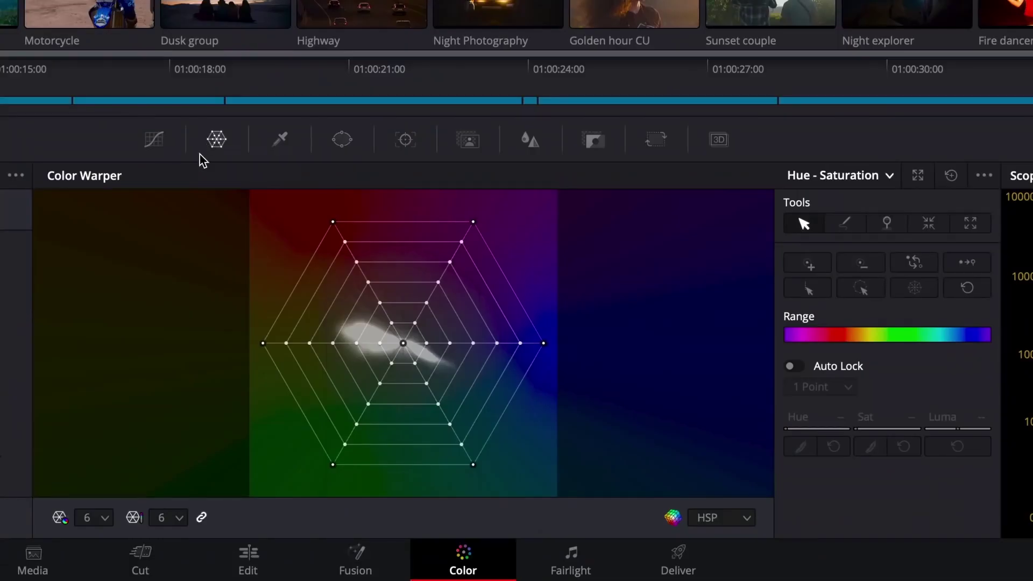
pyautogui.click(916, 176)
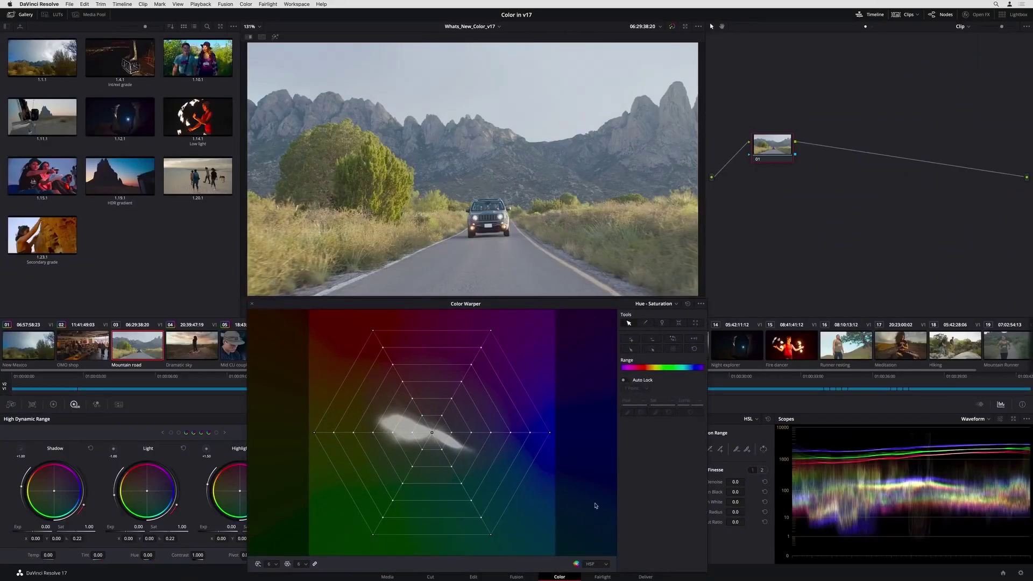
pyautogui.moveTo(349, 214); pyautogui.dragTo(348, 171)
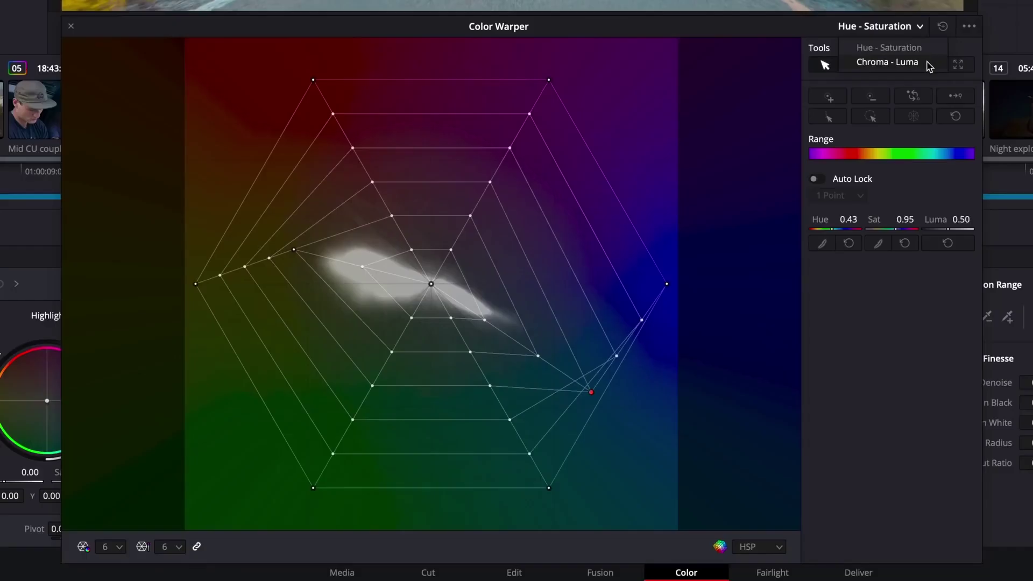
# - In Chroma-Luma mode, rotate the axis angle and nudge a grid point, then invert the Magic Mask
pyautogui.click(928, 64)
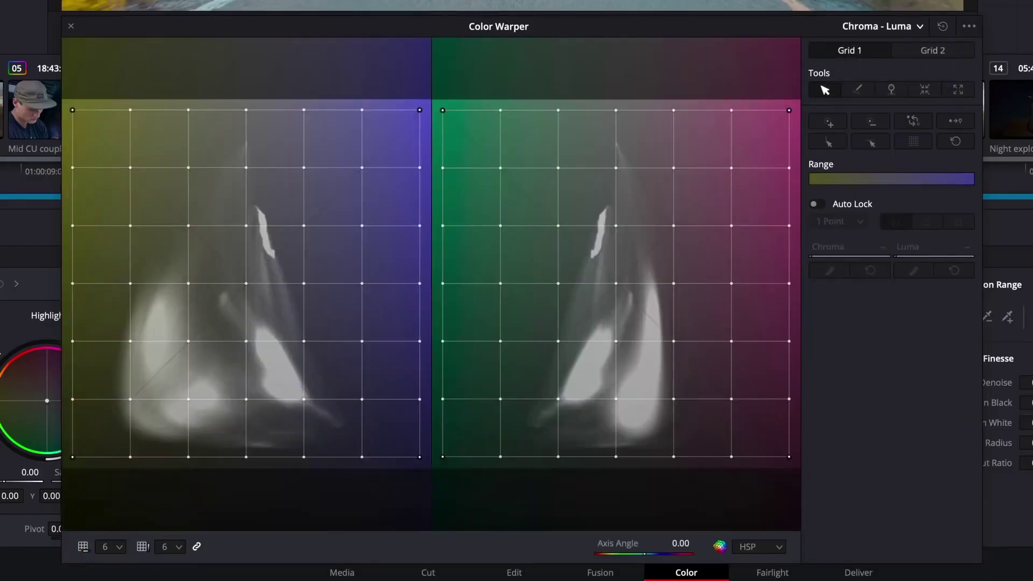
pyautogui.moveTo(681, 544); pyautogui.dragTo(722, 544)
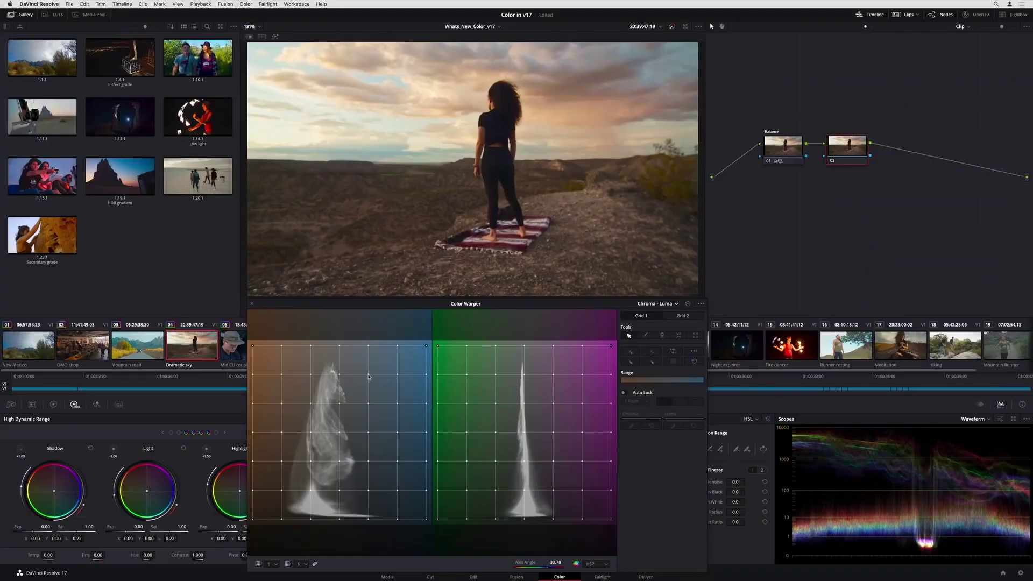
pyautogui.moveTo(369, 376)
pyautogui.mouseDown()
pyautogui.moveTo(370, 398)
pyautogui.moveTo(371, 380)
pyautogui.mouseUp()
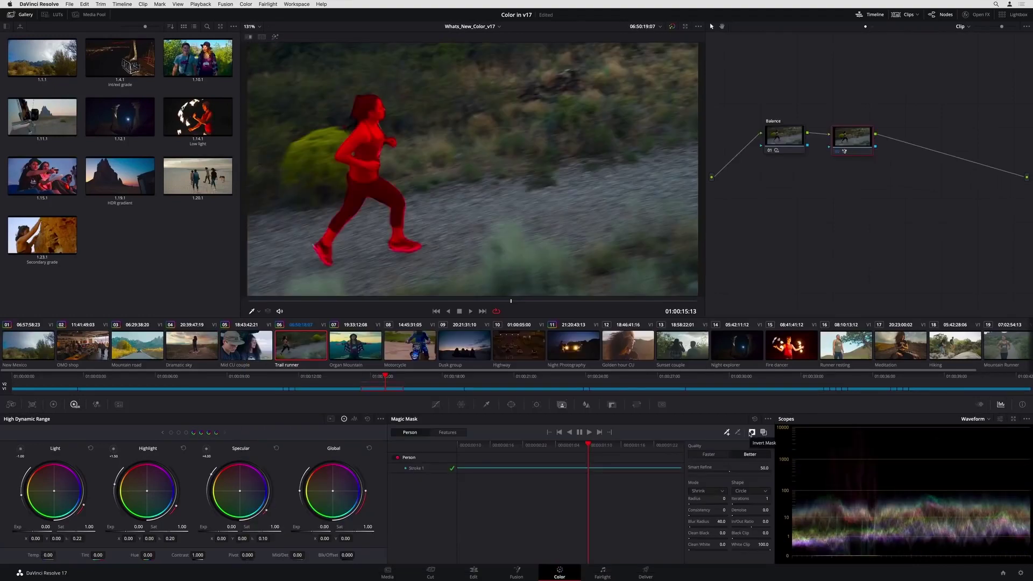
pyautogui.click(751, 433)
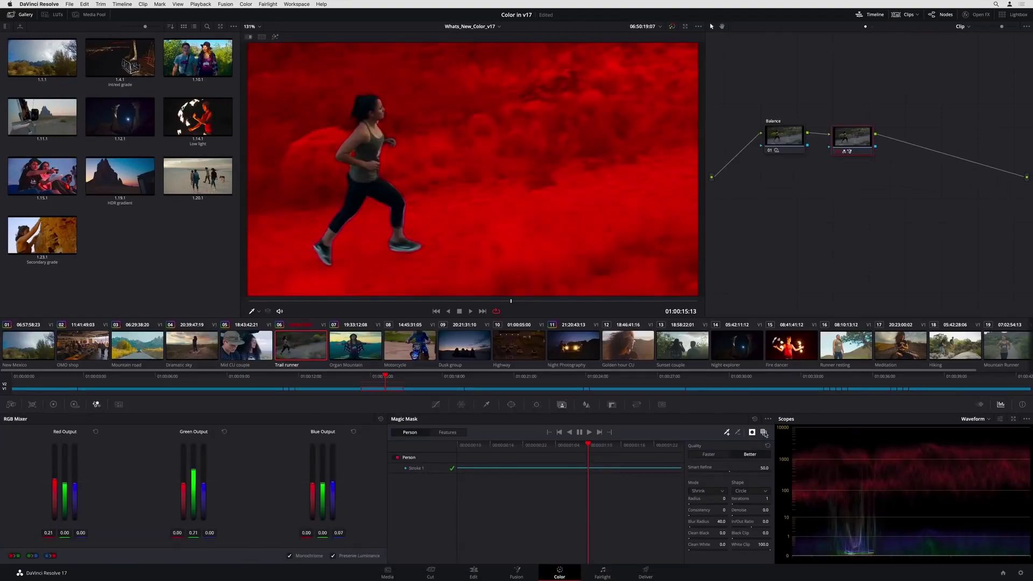
# - Hide the mask overlay, loop playback, cycle diagonal, venetian and checkerboard wipes, and start a smart filter
pyautogui.click(764, 433)
pyautogui.press('space')
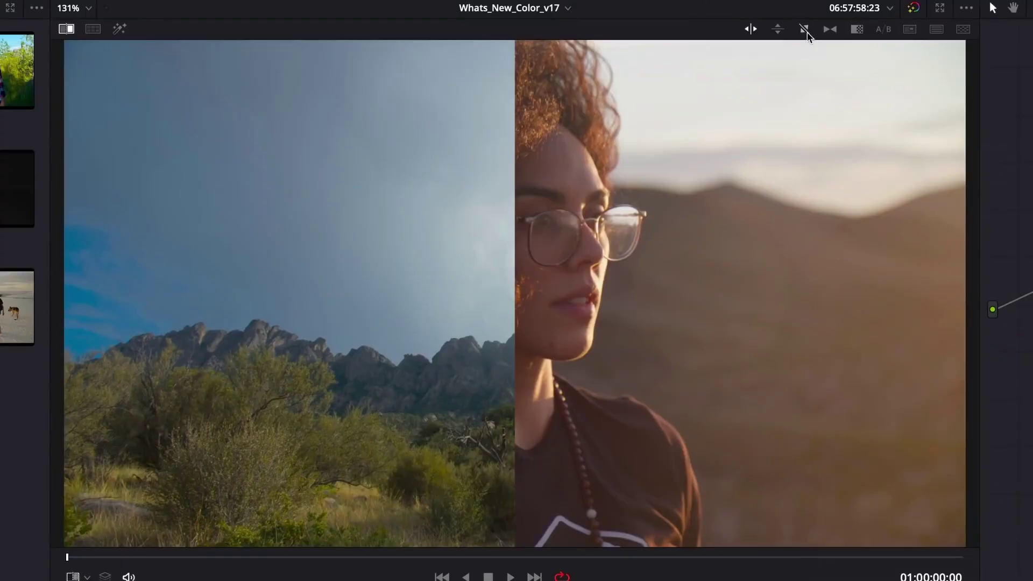
pyautogui.click(804, 29)
pyautogui.click(937, 29)
pyautogui.click(963, 29)
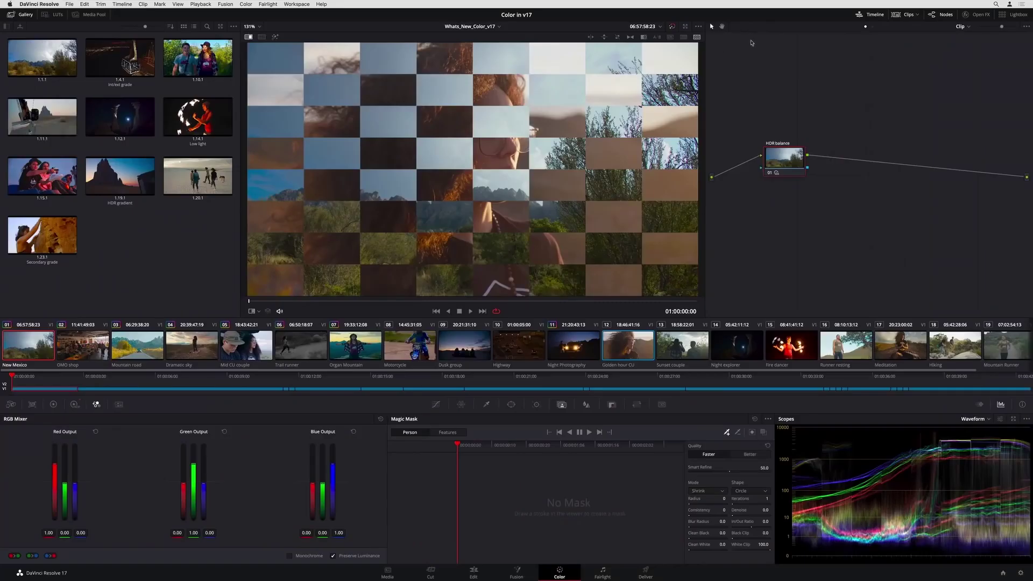
pyautogui.click(915, 14)
pyautogui.click(942, 199)
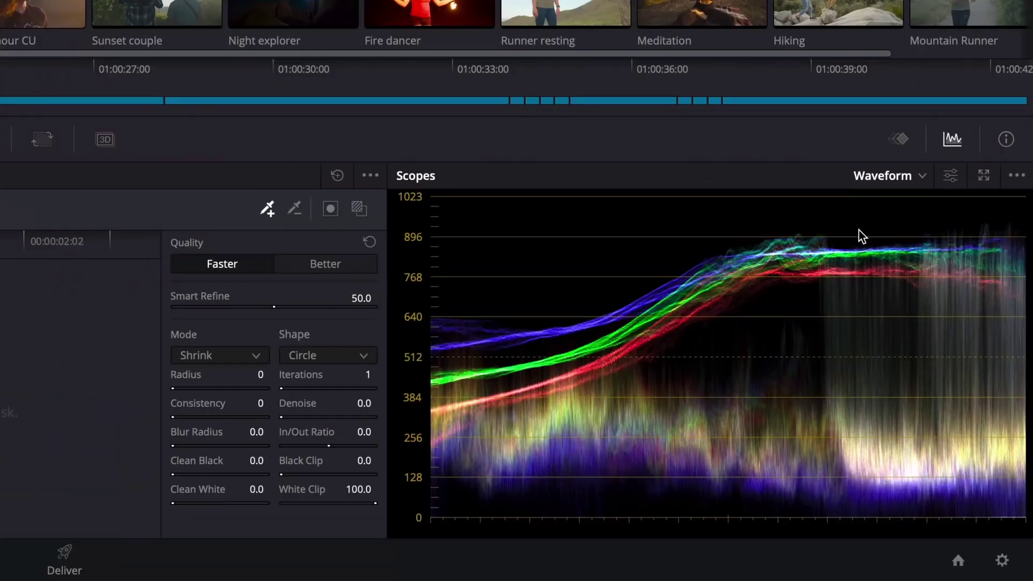
# - Set the waveform scale style to HDR nits
pyautogui.click(1015, 181)
pyautogui.moveTo(1006, 199)
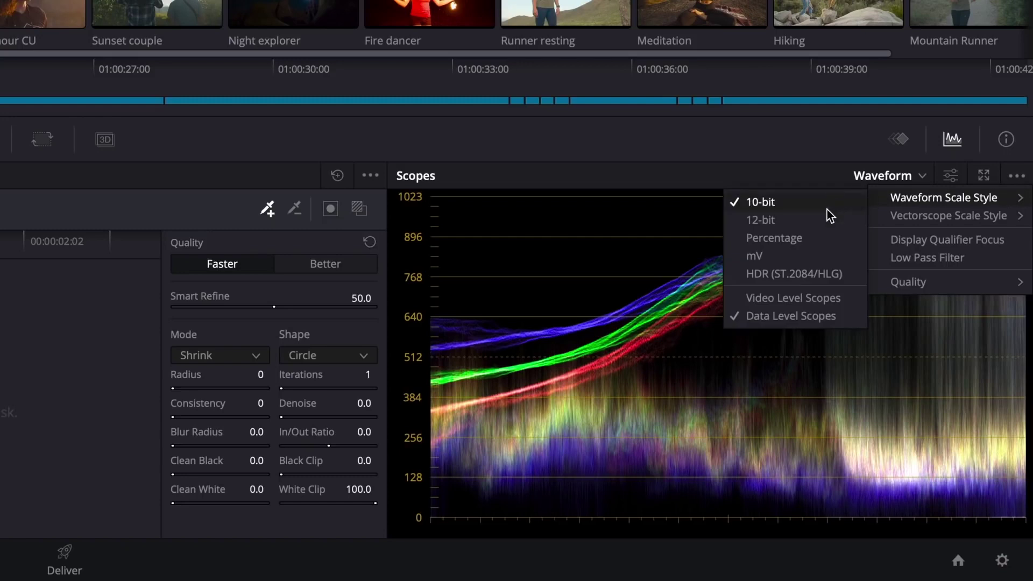
pyautogui.click(795, 274)
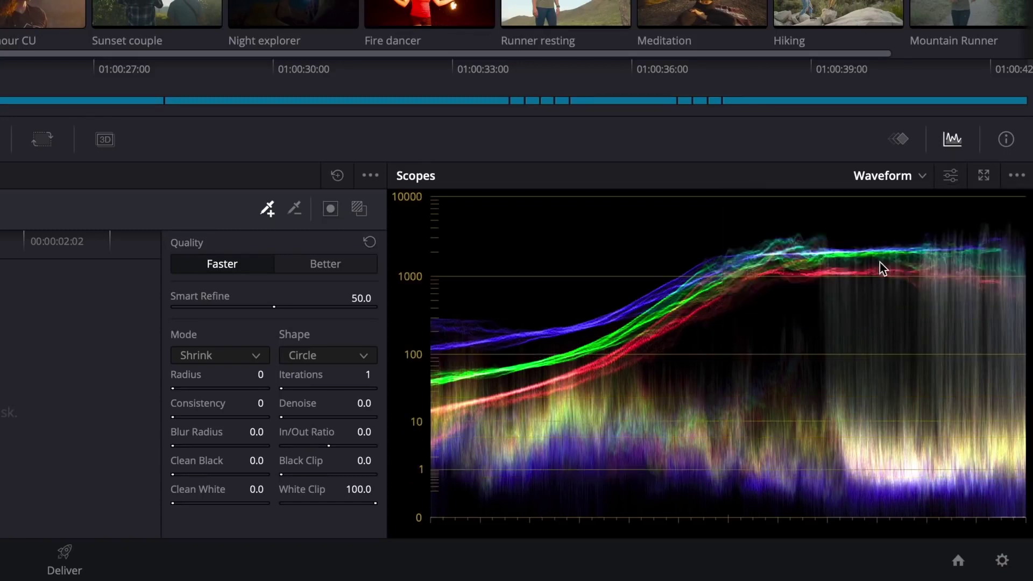
# - Expand the scopes into a floating 3x3 window with the top-left waveform showing Y only
pyautogui.click(985, 177)
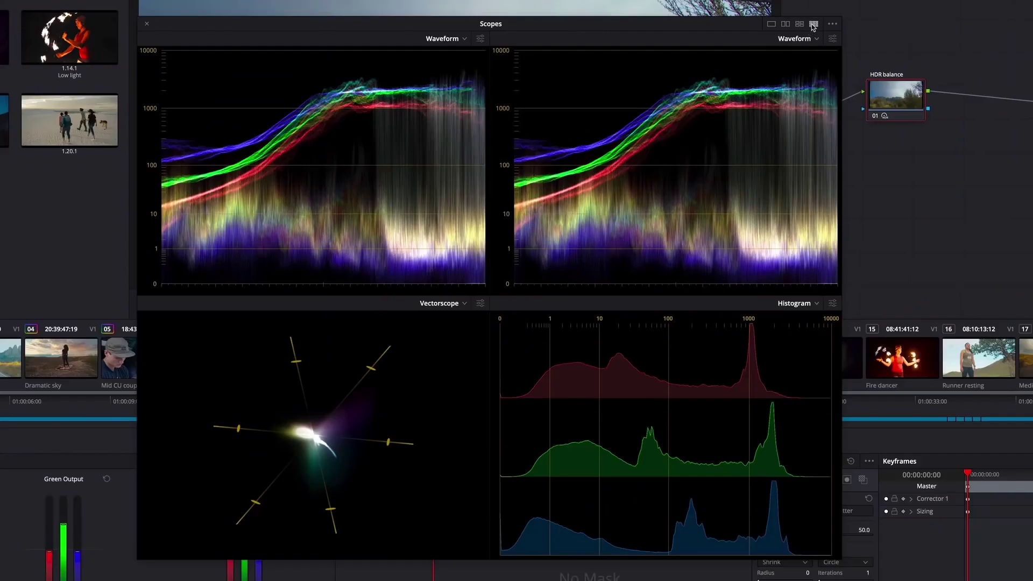
pyautogui.click(813, 23)
pyautogui.click(362, 38)
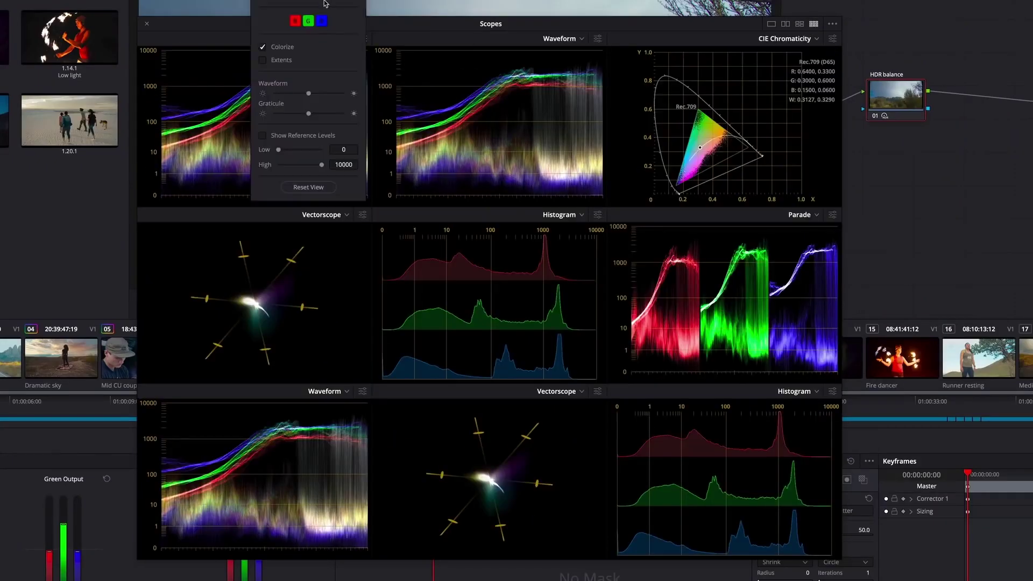
pyautogui.click(390, 23)
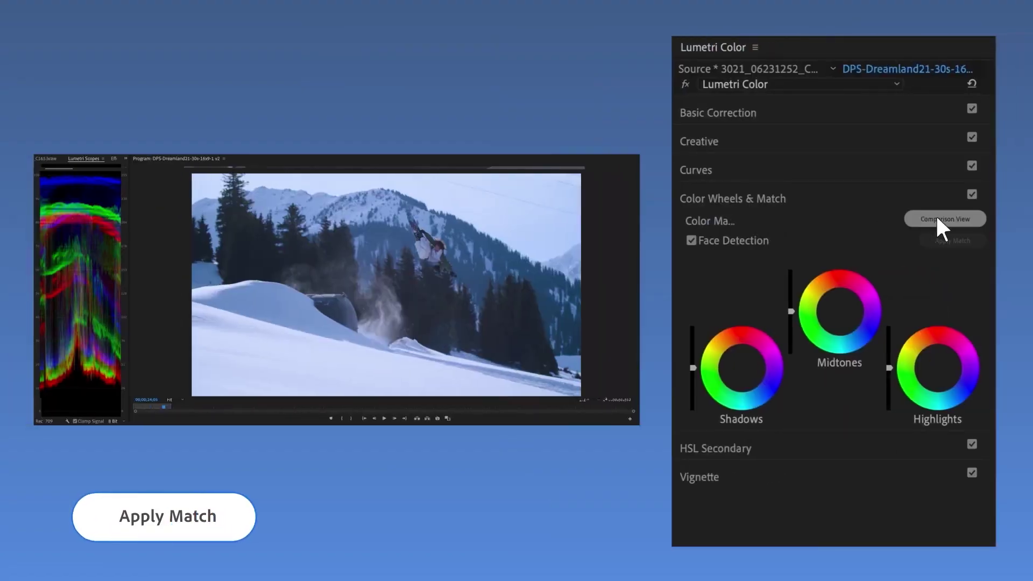
# - Match the snowboard shot to the skier reference, reset the Midtones wheel, and play the result
pyautogui.click(936, 219)
pyautogui.click(951, 239)
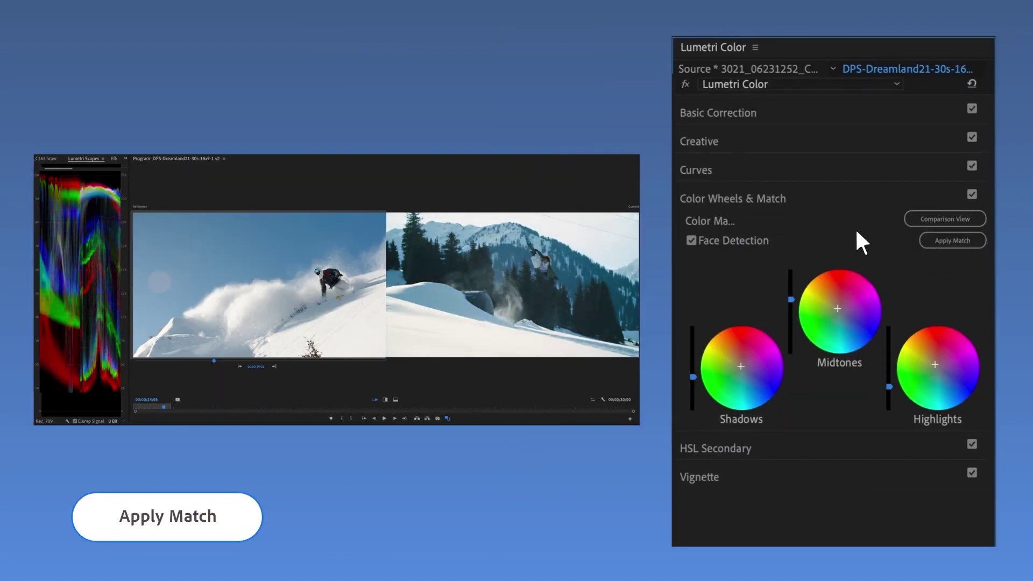
pyautogui.doubleClick(834, 299)
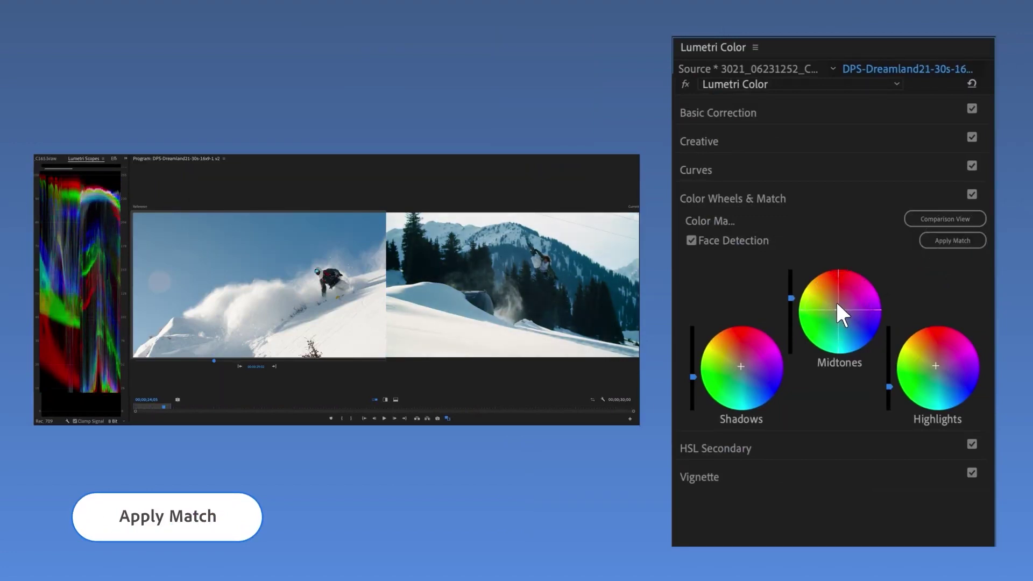
pyautogui.click(923, 218)
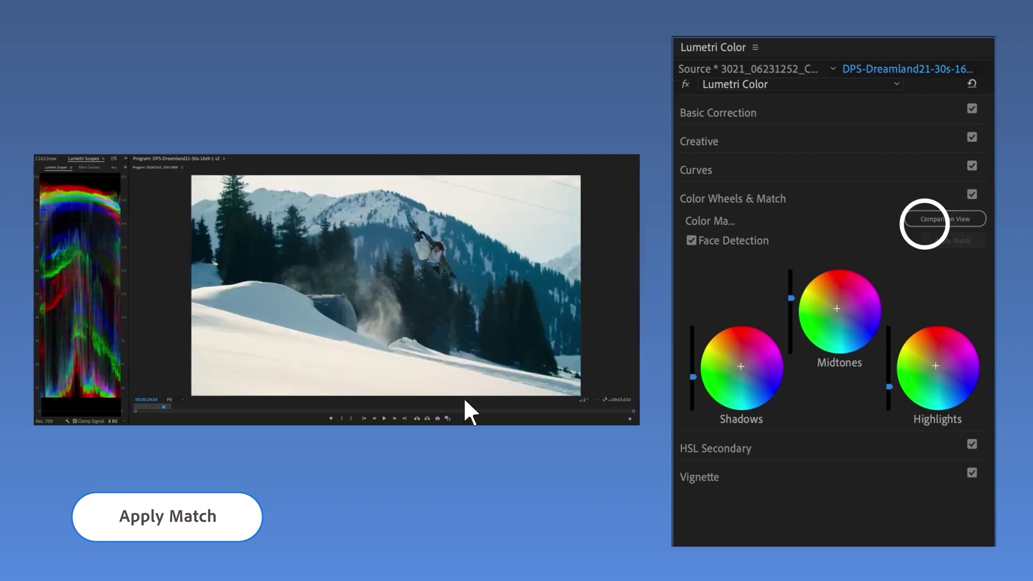
pyautogui.click(379, 416)
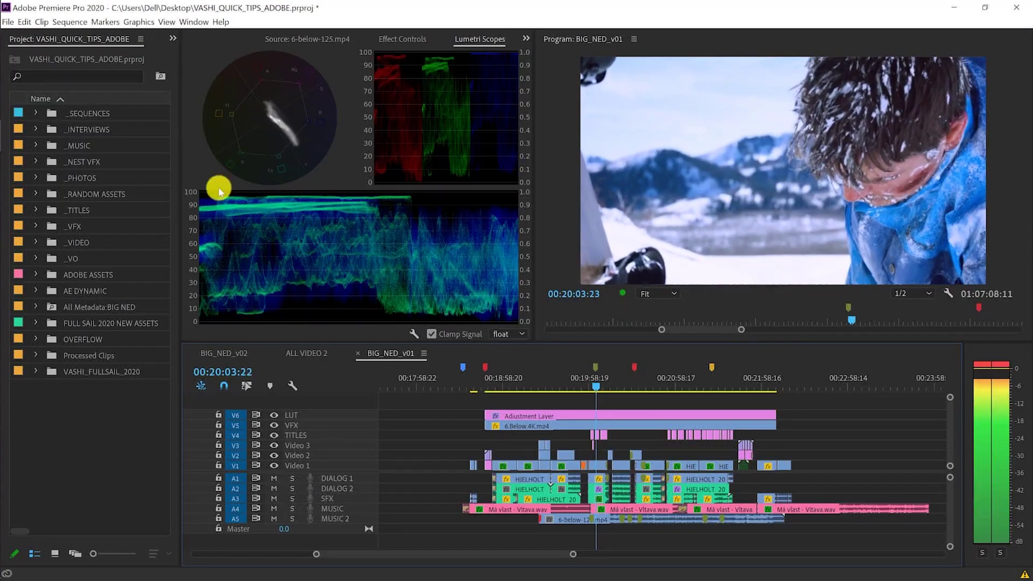
# - Switch Curves to Sat Vs Lum and raise luminance for low-saturation colours in the dusk shot
pyautogui.click(388, 39)
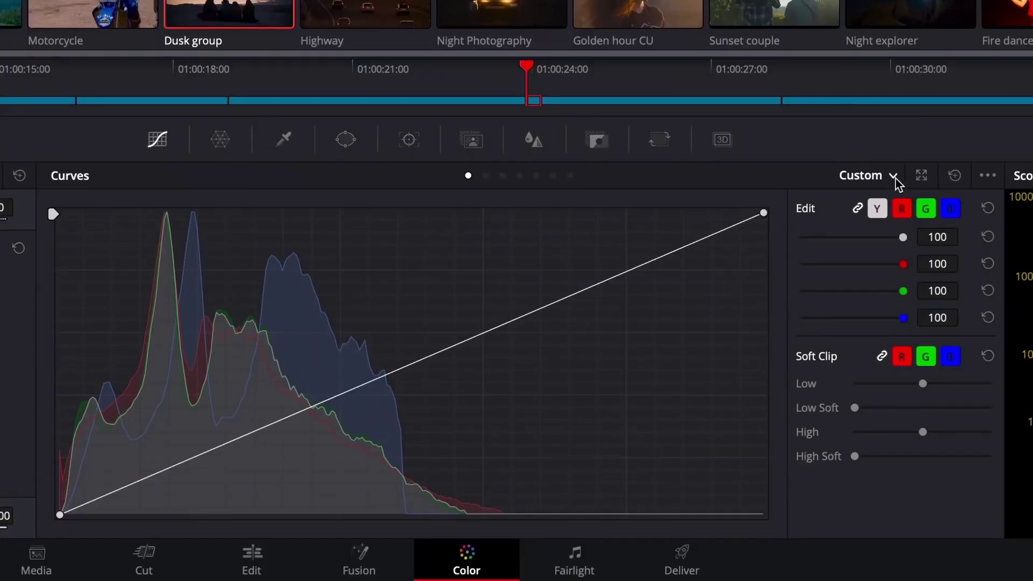
pyautogui.click(730, 420)
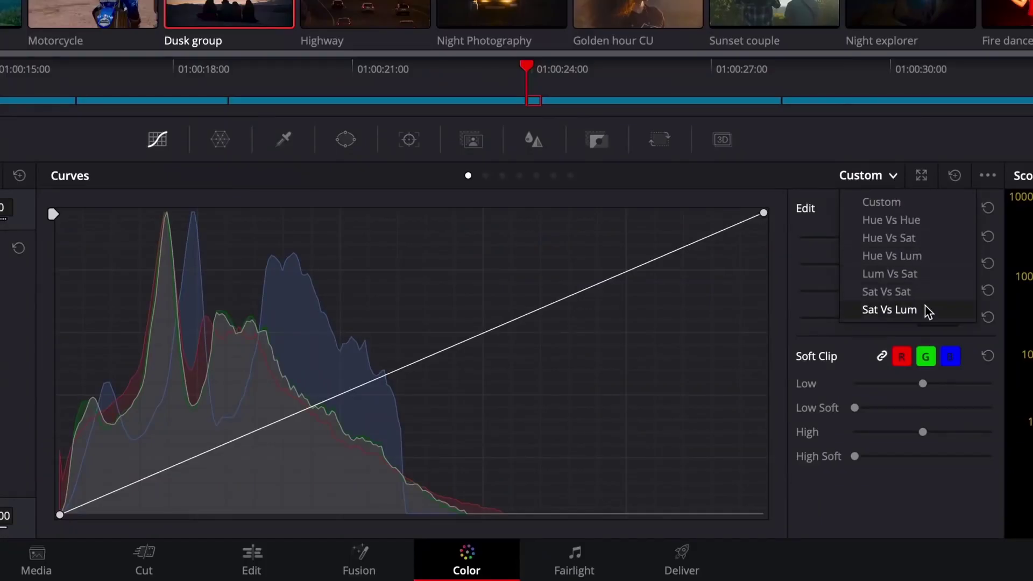
pyautogui.click(742, 472)
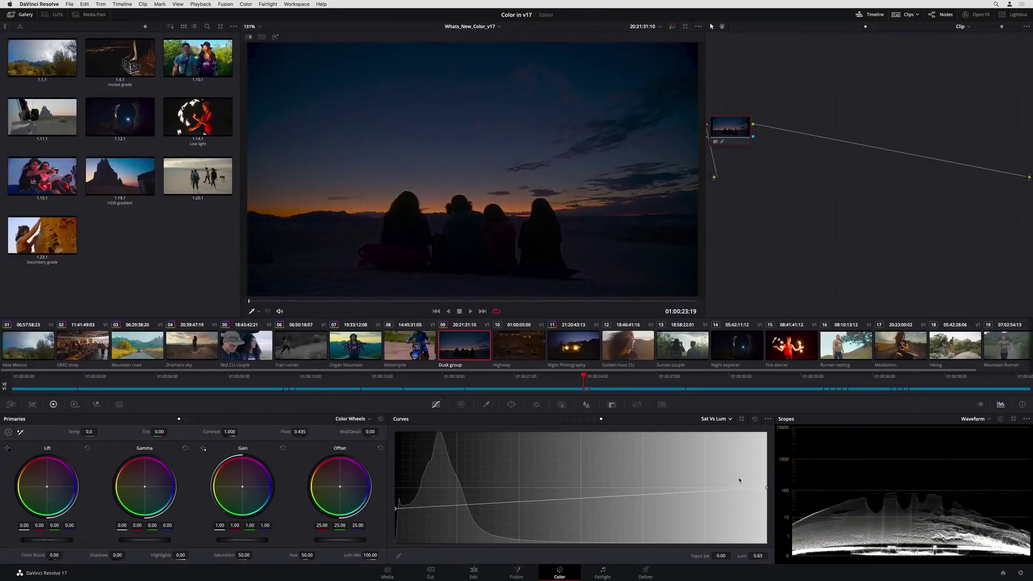
pyautogui.click(741, 420)
pyautogui.moveTo(377, 448); pyautogui.dragTo(377, 420)
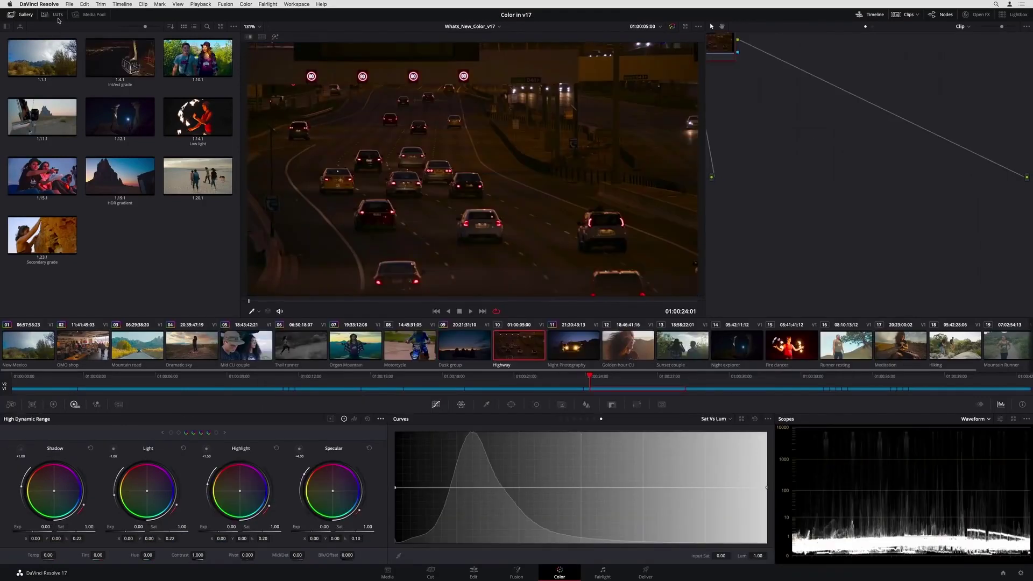
# - Apply a 2020 Looks LUT to the Highway node and drop Motion Trails onto node 02
pyautogui.click(57, 15)
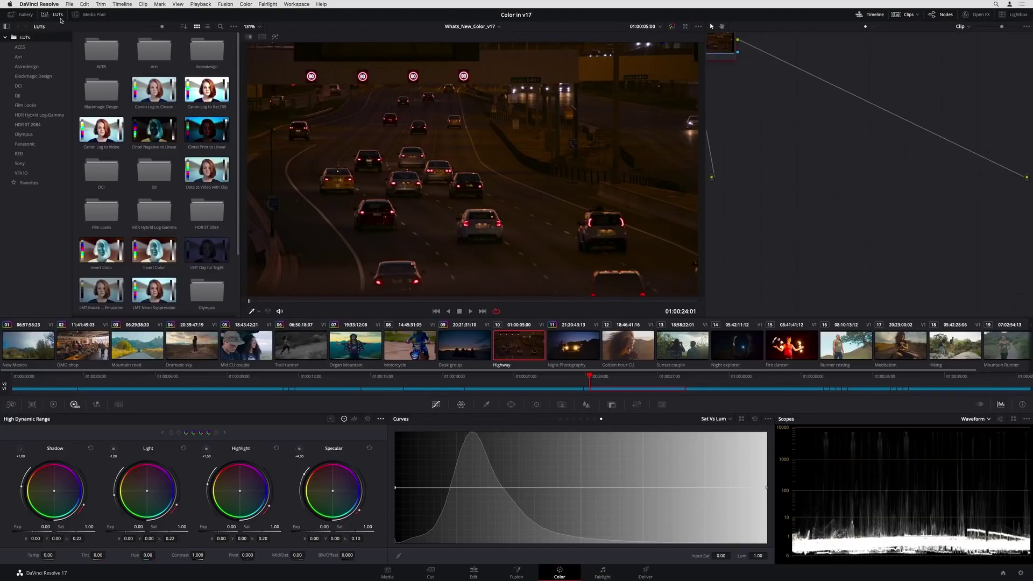
pyautogui.rightClick(744, 140)
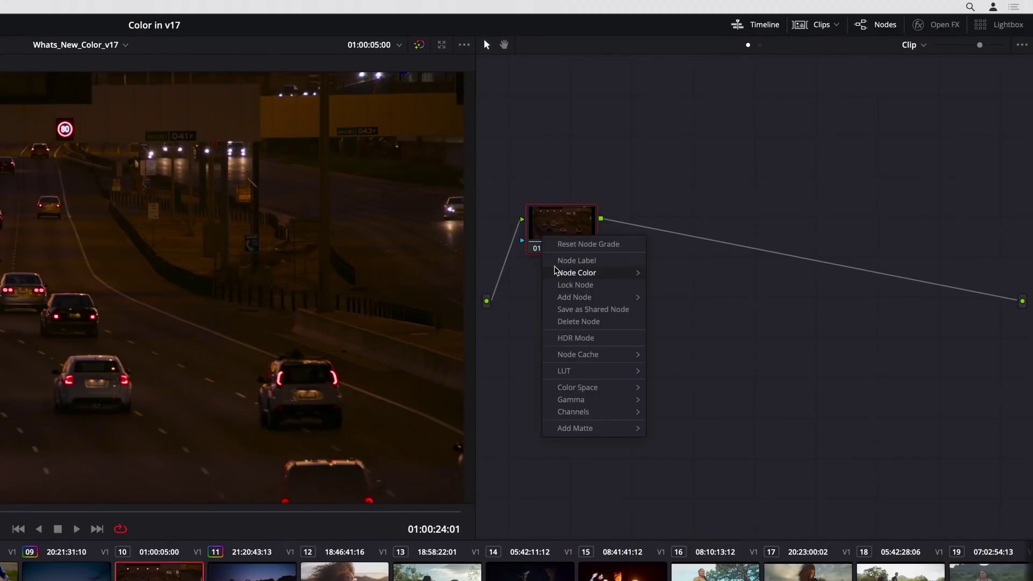
pyautogui.moveTo(767, 219)
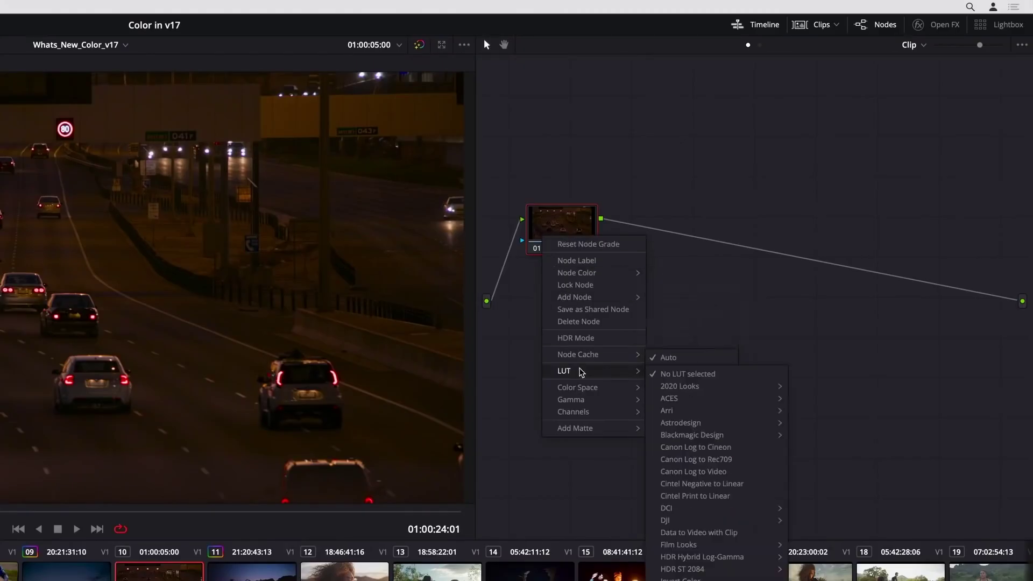
pyautogui.click(810, 389)
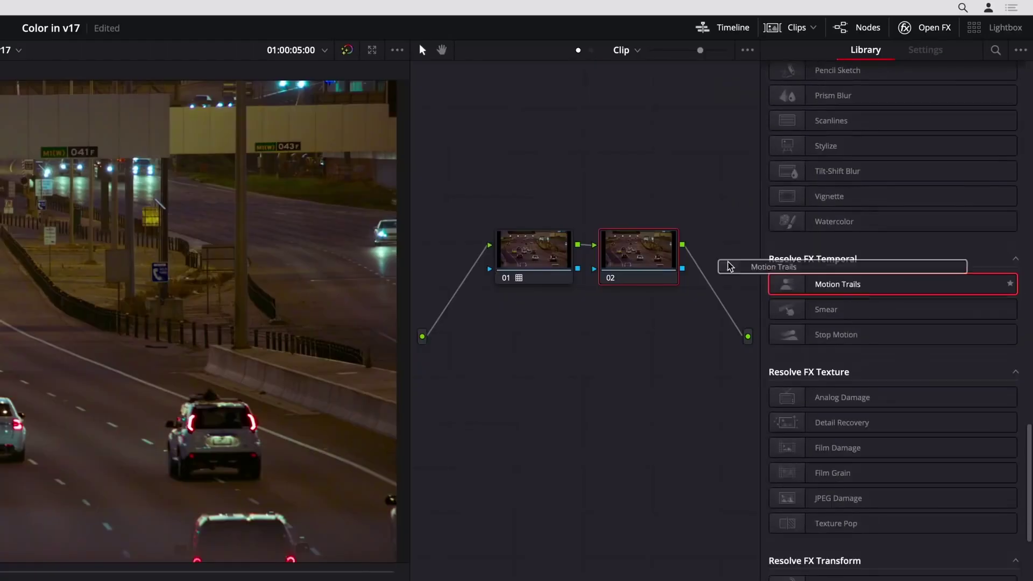
pyautogui.moveTo(872, 126); pyautogui.dragTo(831, 125)
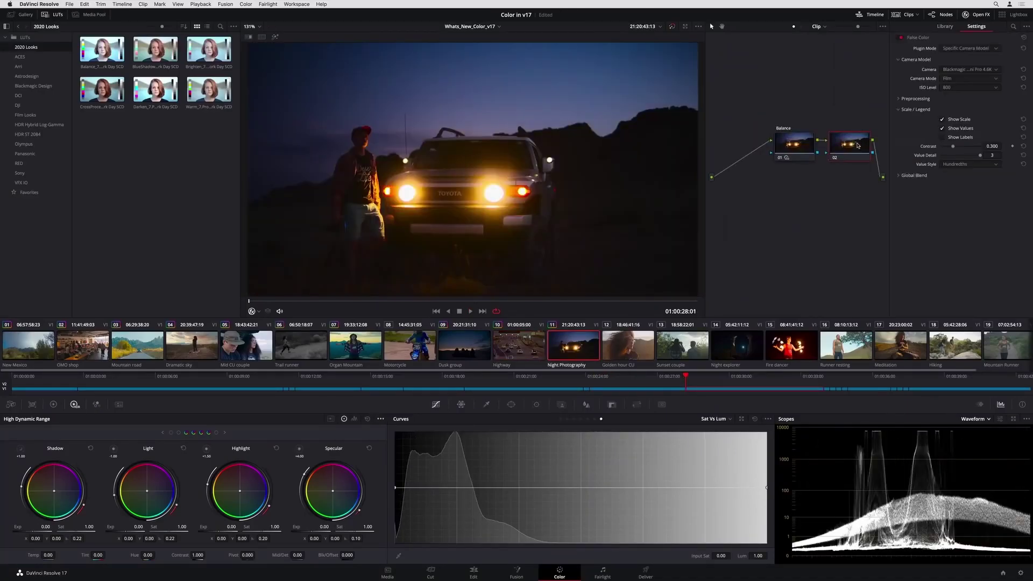
# - Set False Color to a specific camera model, then switch it to creative looks
pyautogui.click(993, 69)
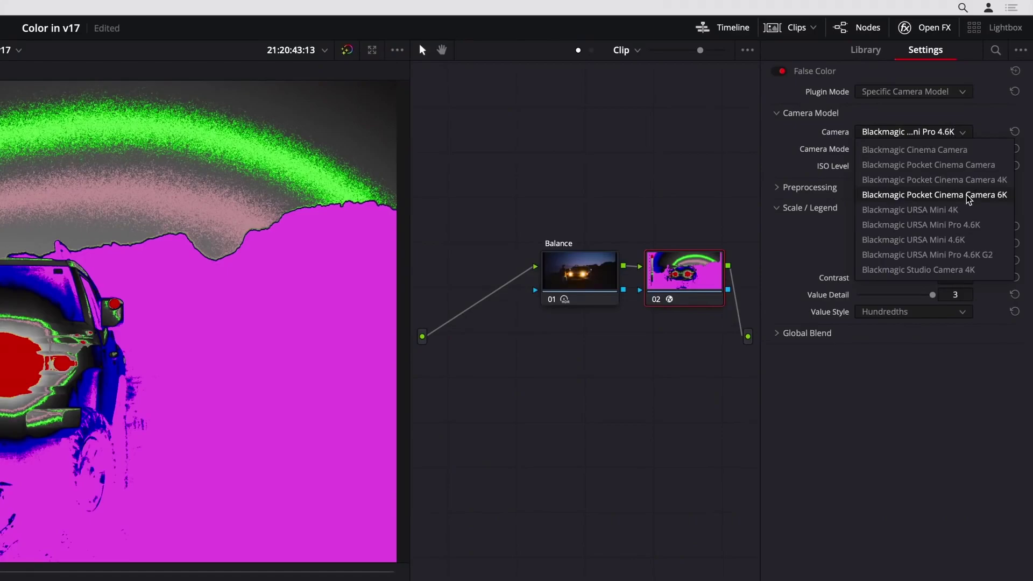
pyautogui.click(969, 197)
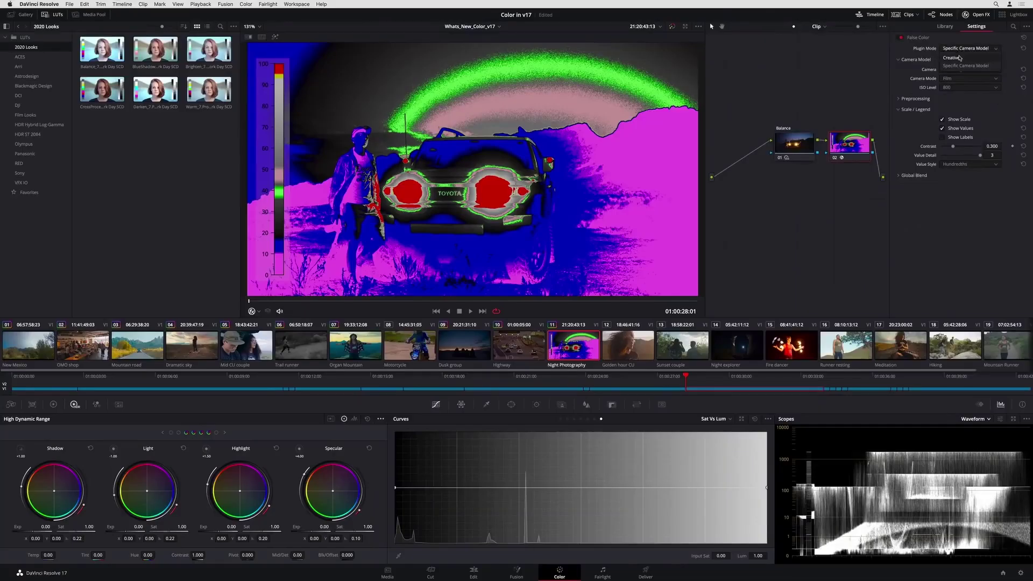
pyautogui.click(960, 58)
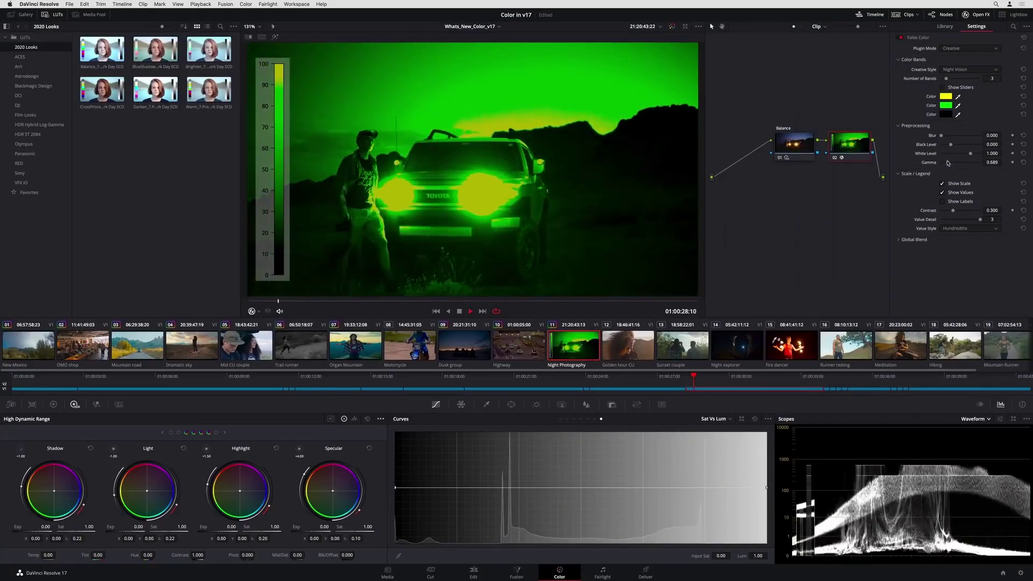
# - Bank Global with the HDR colour wheels and drag the Shadow zone boundary left to narrow it
pyautogui.click(381, 419)
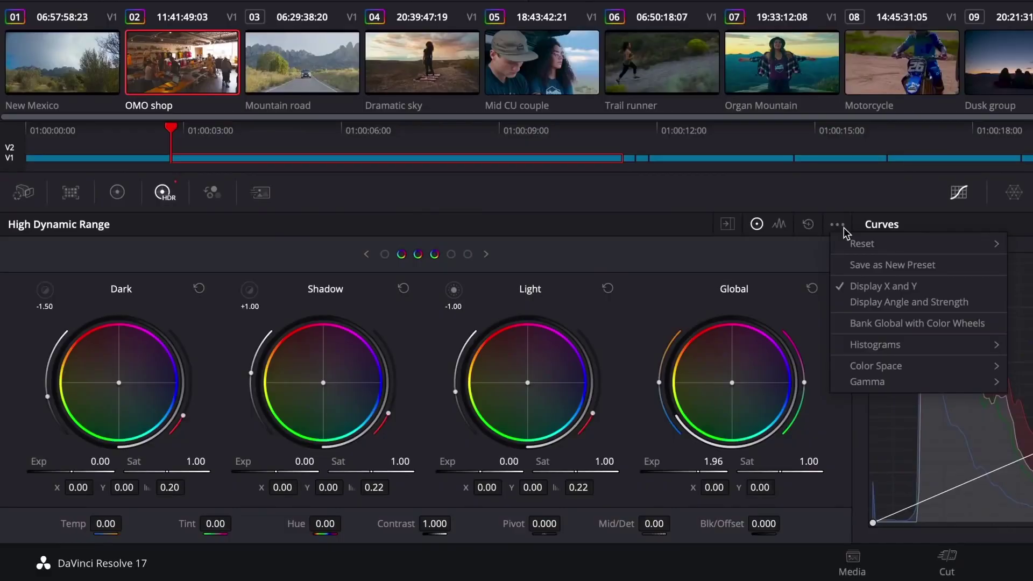
pyautogui.click(989, 324)
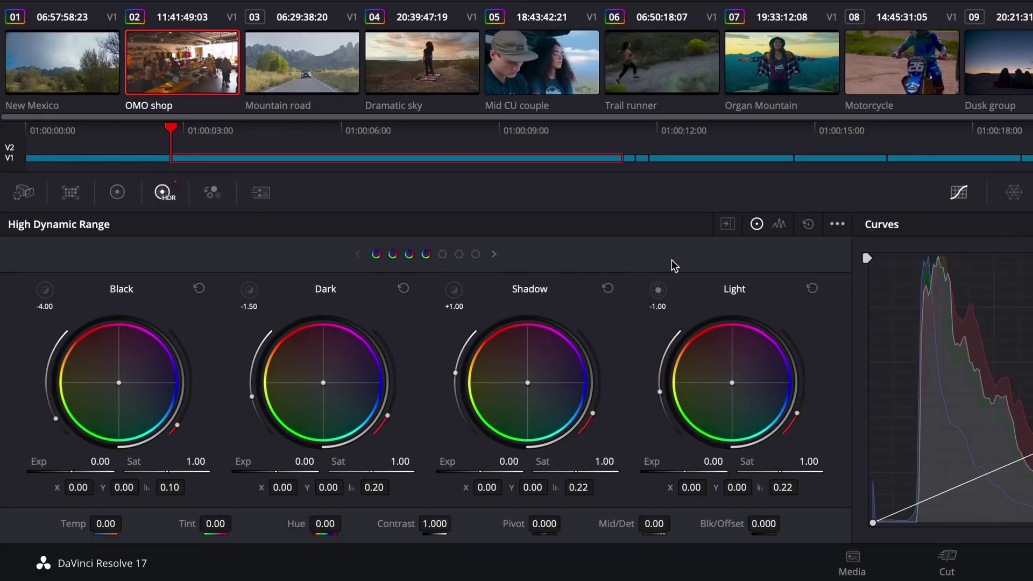
pyautogui.click(780, 225)
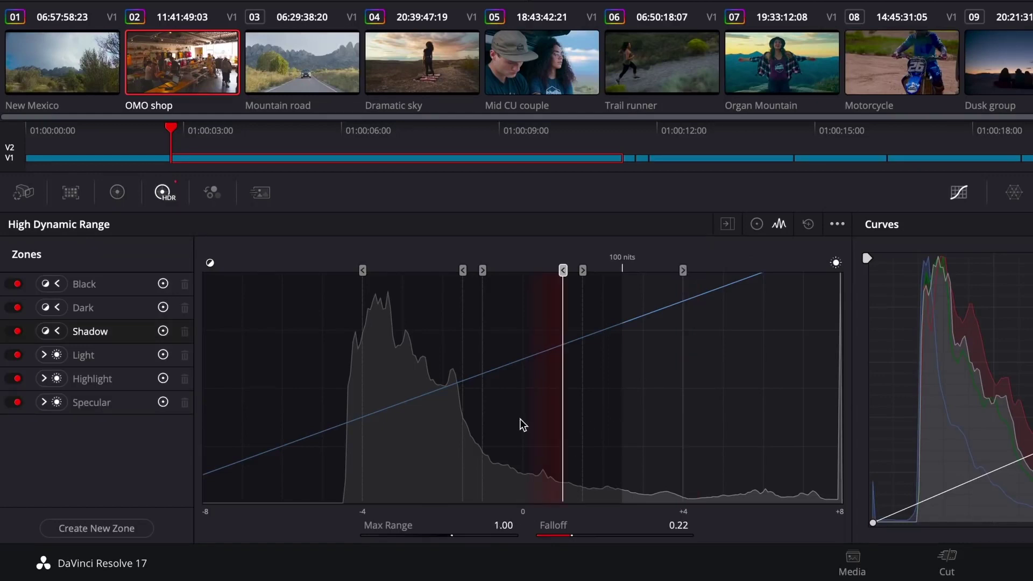
pyautogui.moveTo(563, 270); pyautogui.dragTo(555, 270)
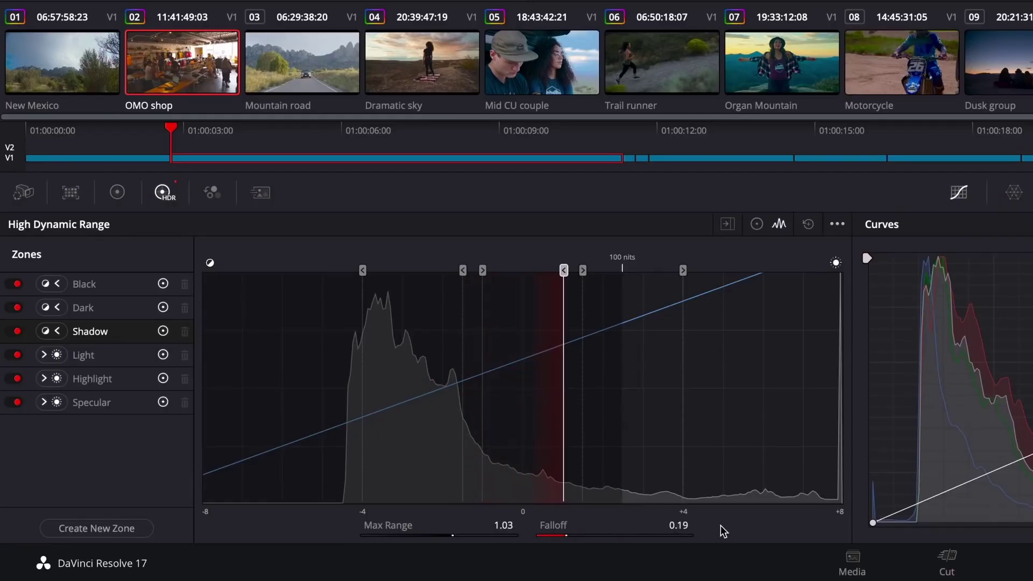
pyautogui.click(757, 224)
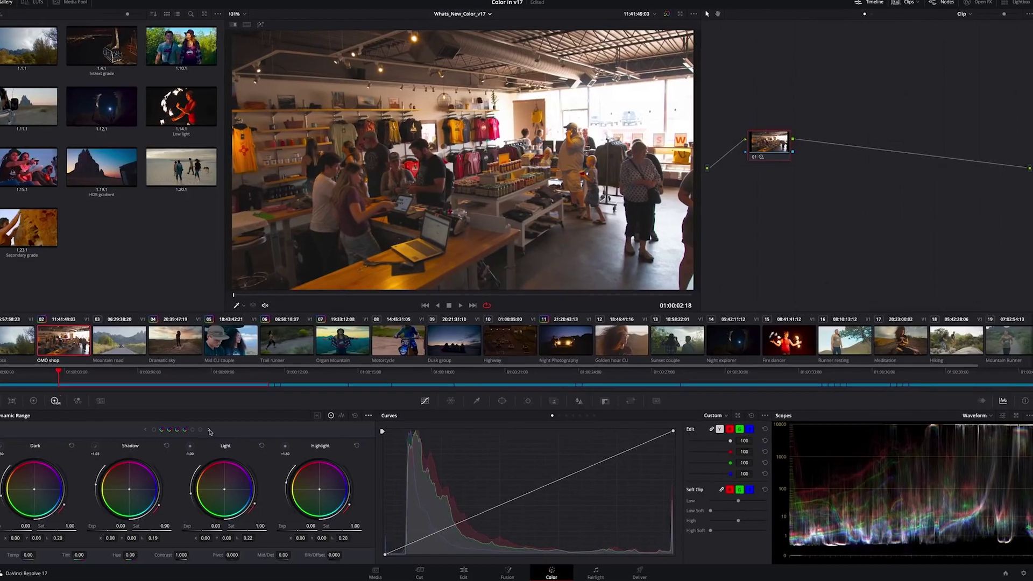
pyautogui.hscroll(2, 191, 457)
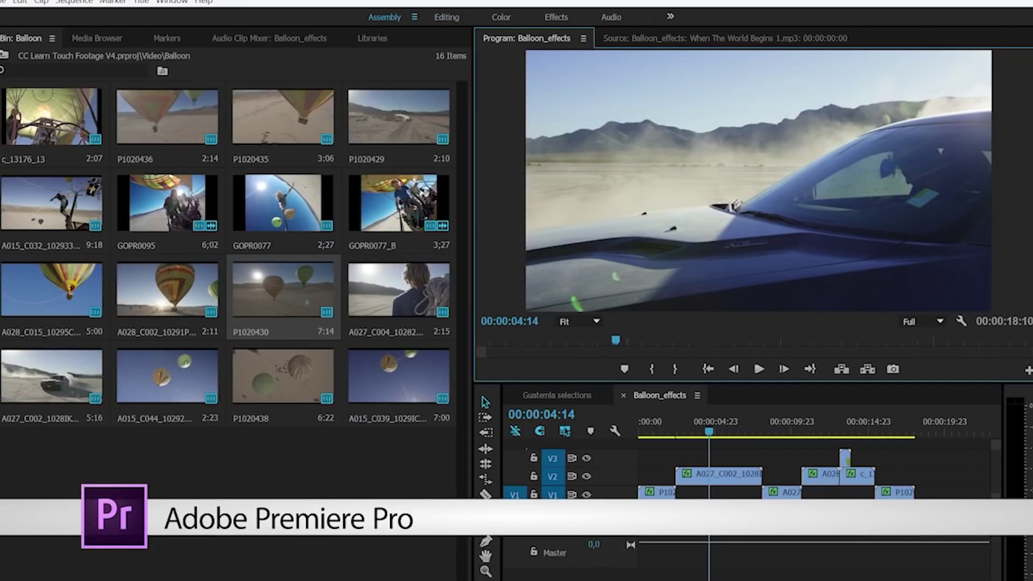
# - Reorder the balloon clips, including P1020430, in the bin and trim the end of A027_C002 on V2
pyautogui.moveTo(284, 293); pyautogui.dragTo(239, 372)
pyautogui.moveTo(399, 377); pyautogui.dragTo(249, 223)
pyautogui.moveTo(249, 223); pyautogui.dragTo(249, 224)
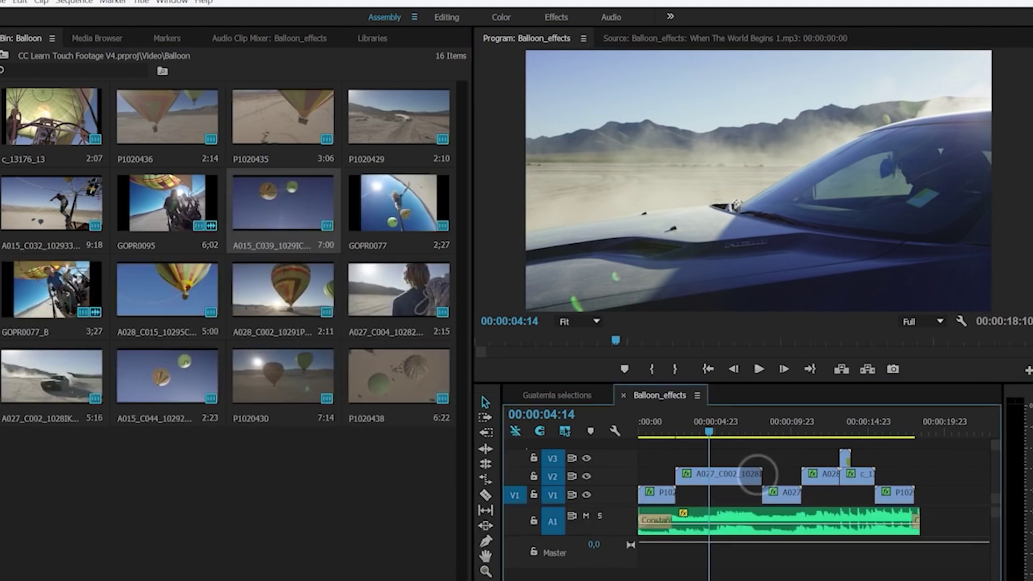
pyautogui.moveTo(761, 473); pyautogui.dragTo(744, 448)
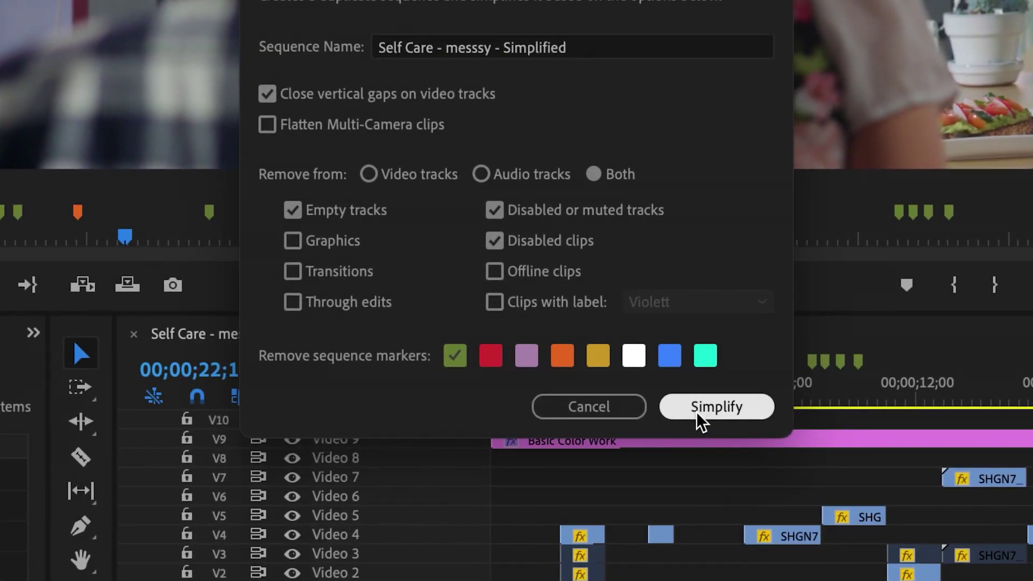
# - Create the simplified copy 'Self Care - messsy - Simplified' of the sequence
pyautogui.click(699, 409)
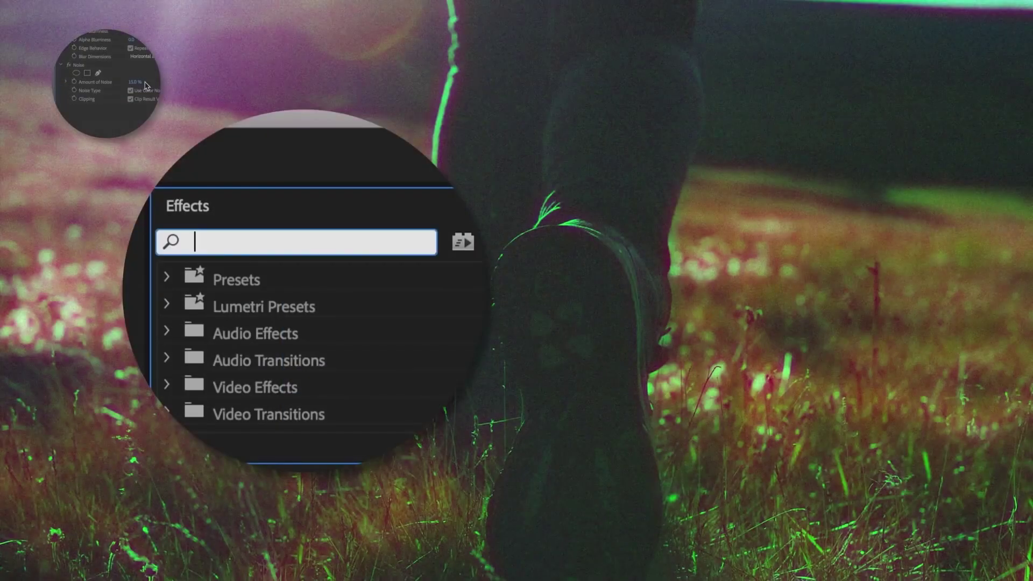
# - Search the Effects panel for Wave Warp
pyautogui.write('Wave Warp')
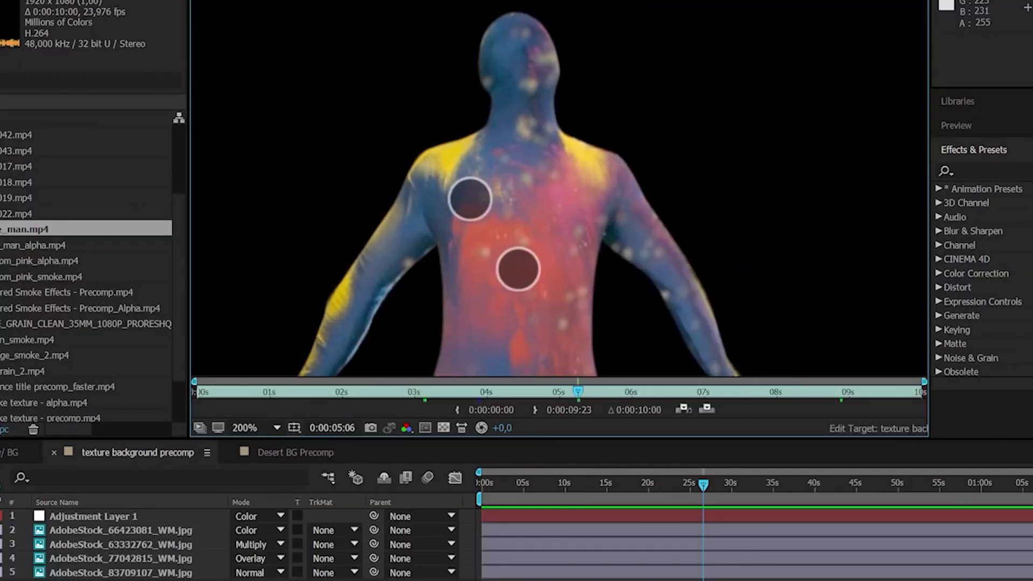
# - Zoom and scroll the Composition viewer and timeline to inspect the main composition's layers
pyautogui.scroll(-4, 560, 215)
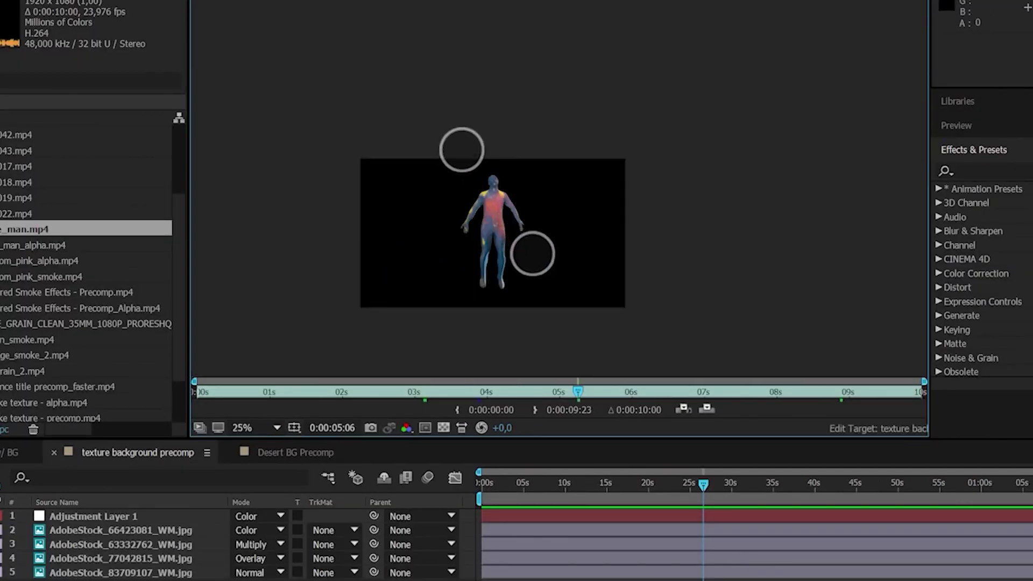
pyautogui.scroll(2, 498, 201)
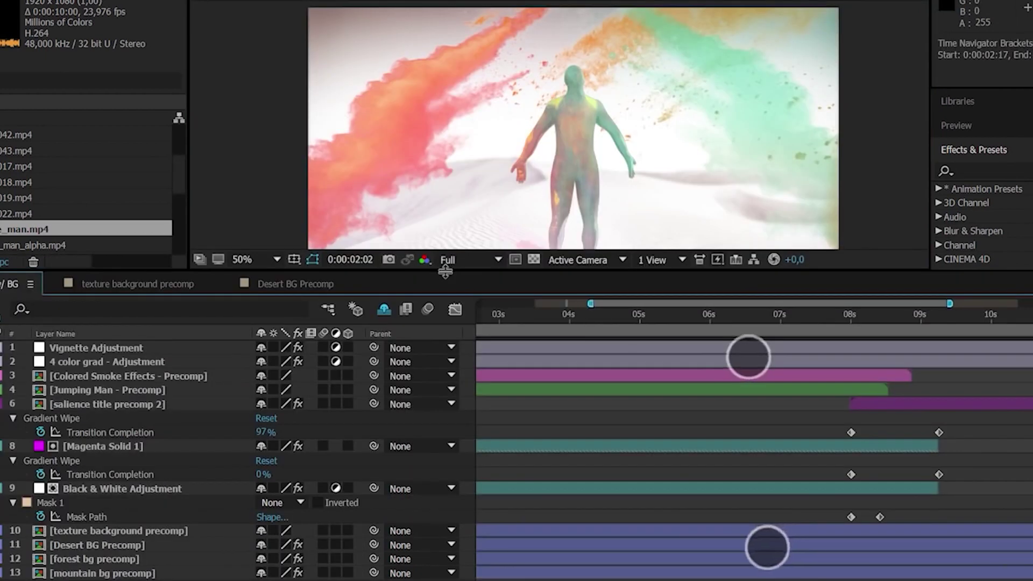
pyautogui.hscroll(5, 843, 482)
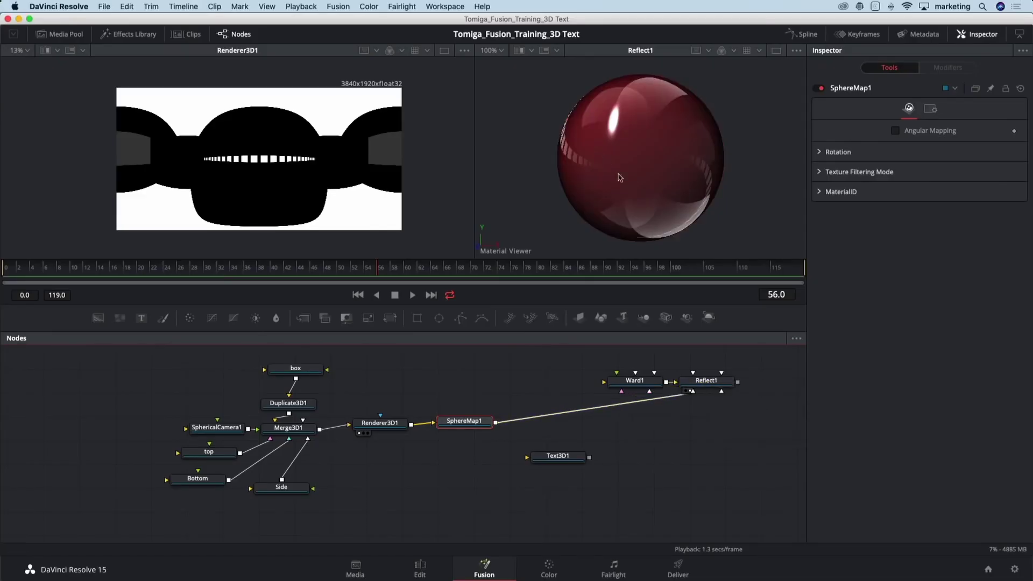
# - Move the Ward1 and Reflect1 nodes left and view Text3D1's output in the left viewer
pyautogui.moveTo(558, 179); pyautogui.dragTo(638, 184)
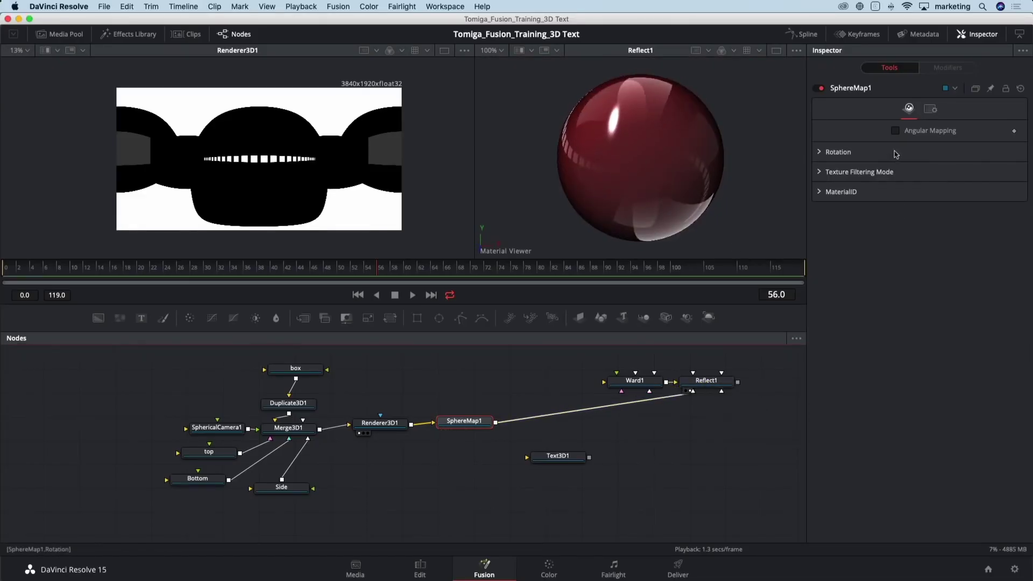
pyautogui.moveTo(630, 386); pyautogui.dragTo(589, 385)
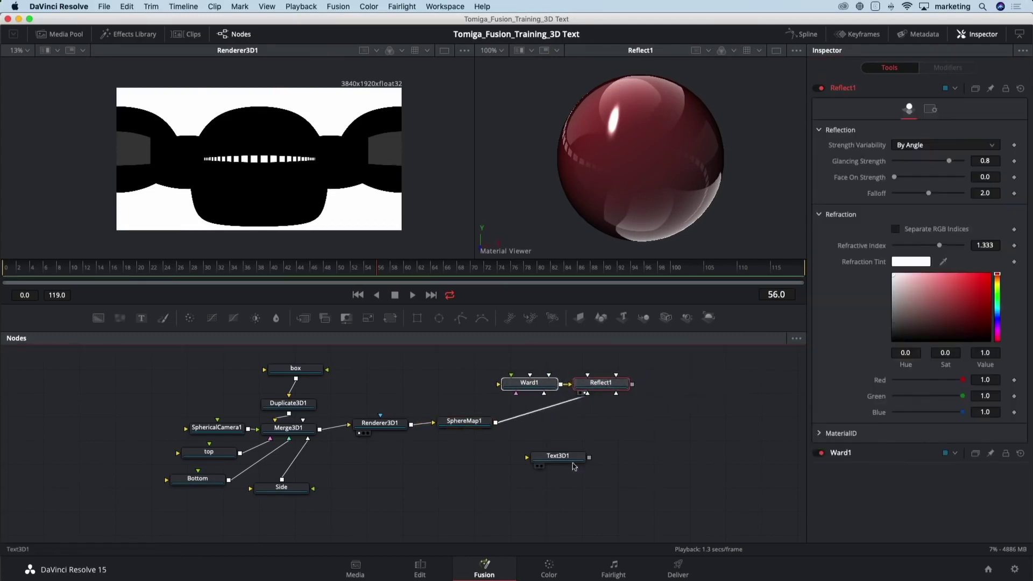
pyautogui.moveTo(605, 458); pyautogui.dragTo(612, 457)
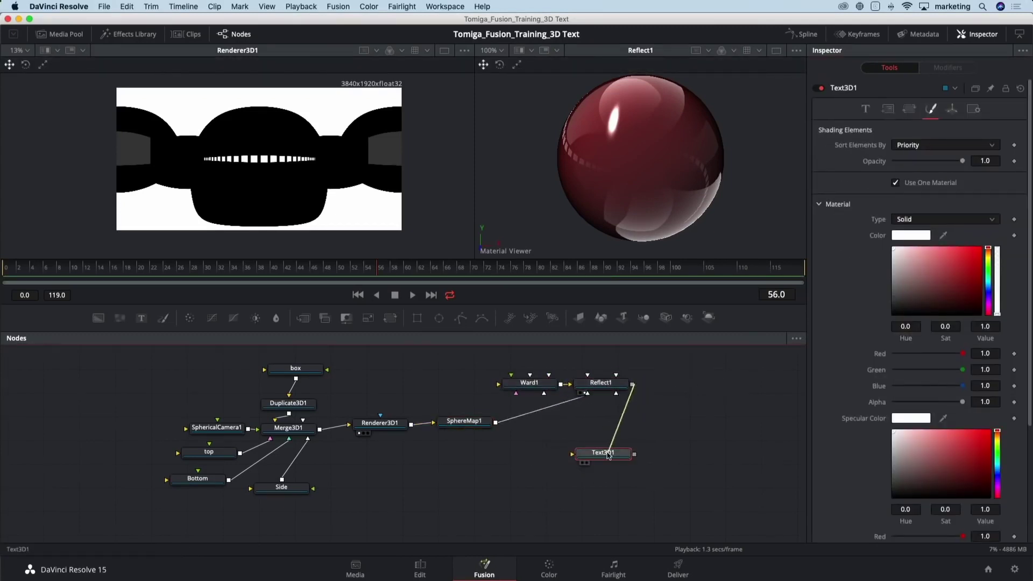
pyautogui.press('1')
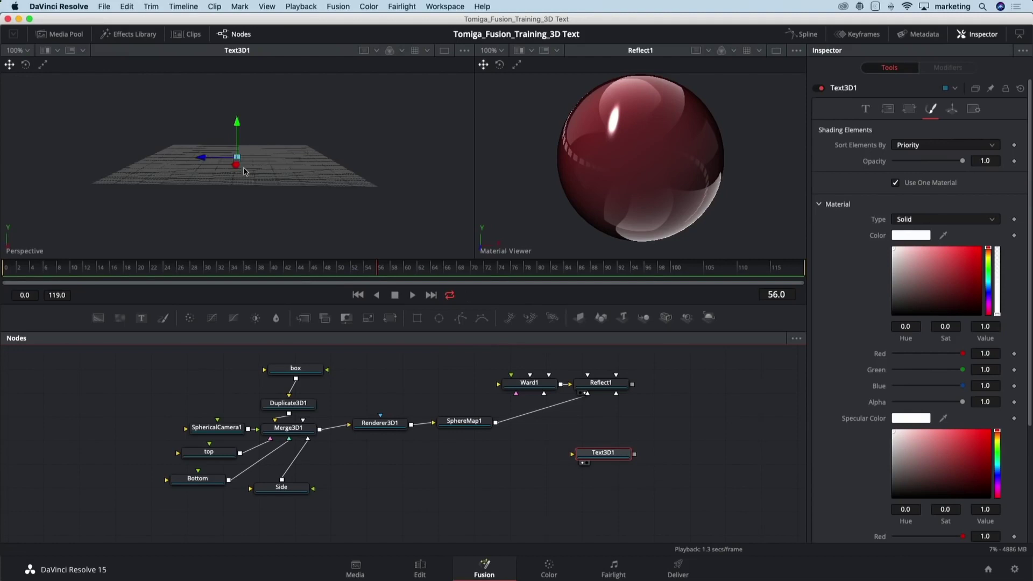
pyautogui.scroll(2, 331, 186)
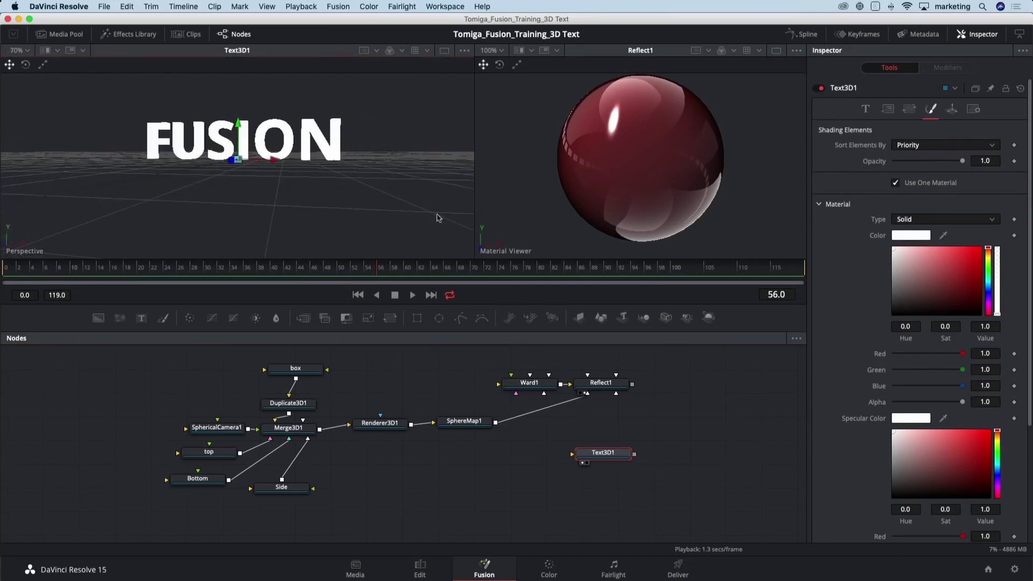
# - Add a Replace Material 3D node after Text3D1 and view the FUSION text at an angle
pyautogui.hotkey('shift', 'space')
pyautogui.write('repl')
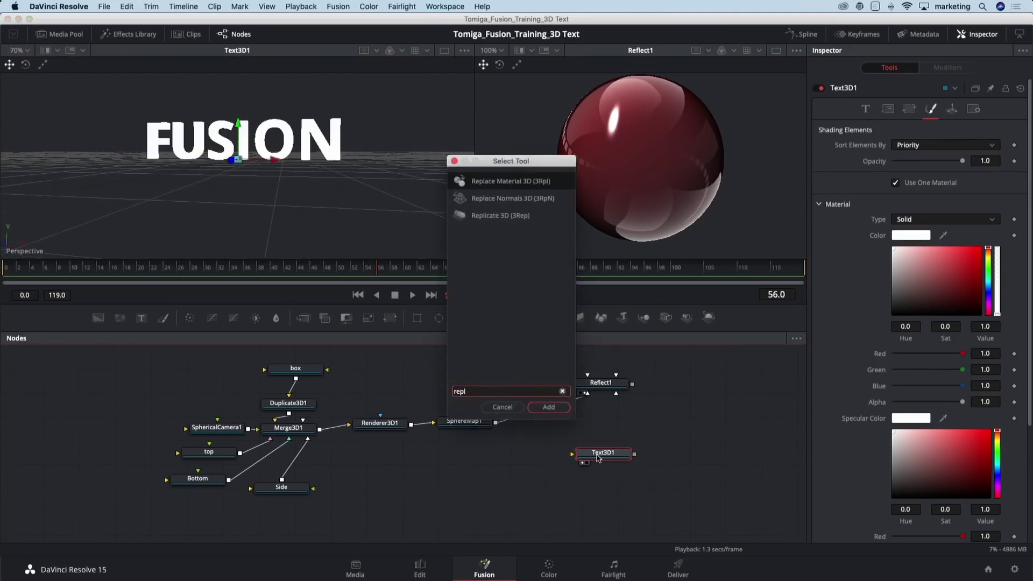
pyautogui.press('Return')
pyautogui.hscroll(5, 405, 442)
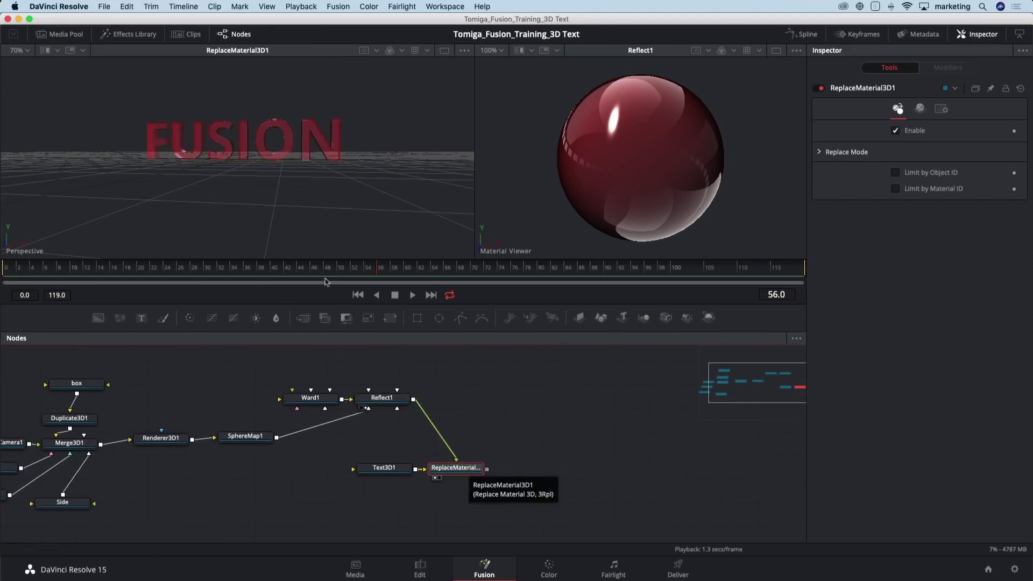
pyautogui.moveTo(263, 226); pyautogui.dragTo(284, 220)
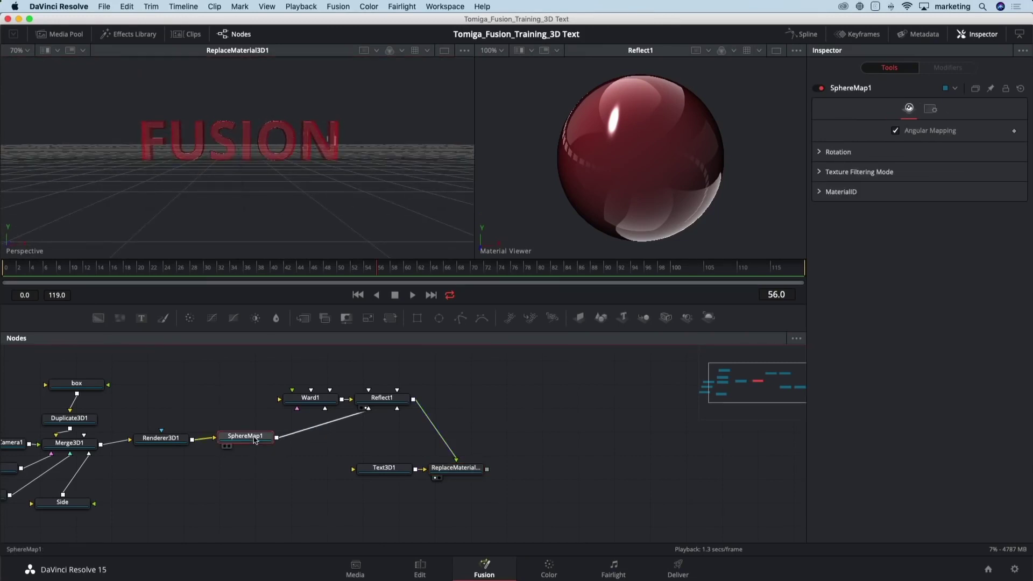
pyautogui.click(375, 373)
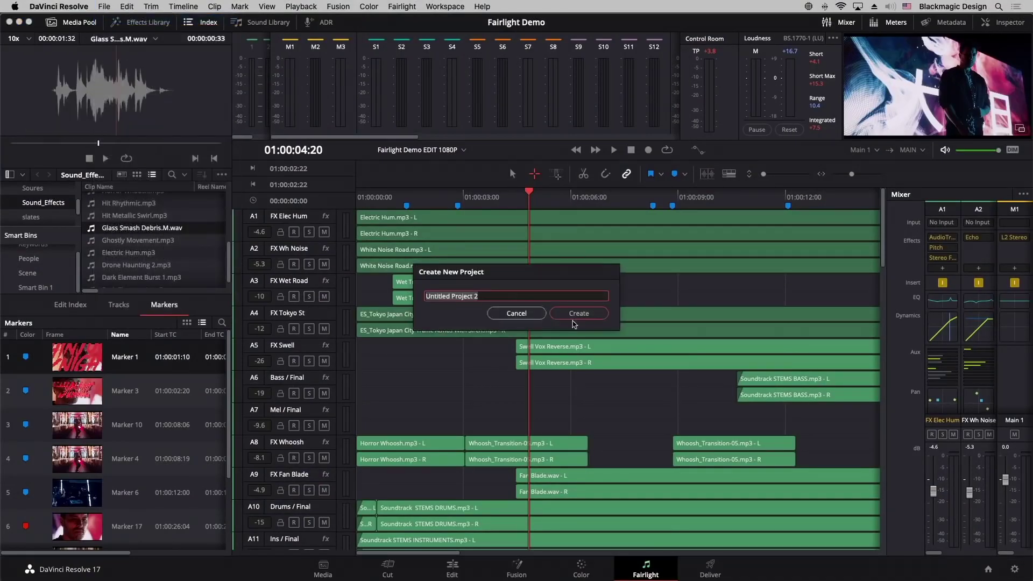
# - Create a new project named Demo
pyautogui.write('Demo')
pyautogui.press('Return')
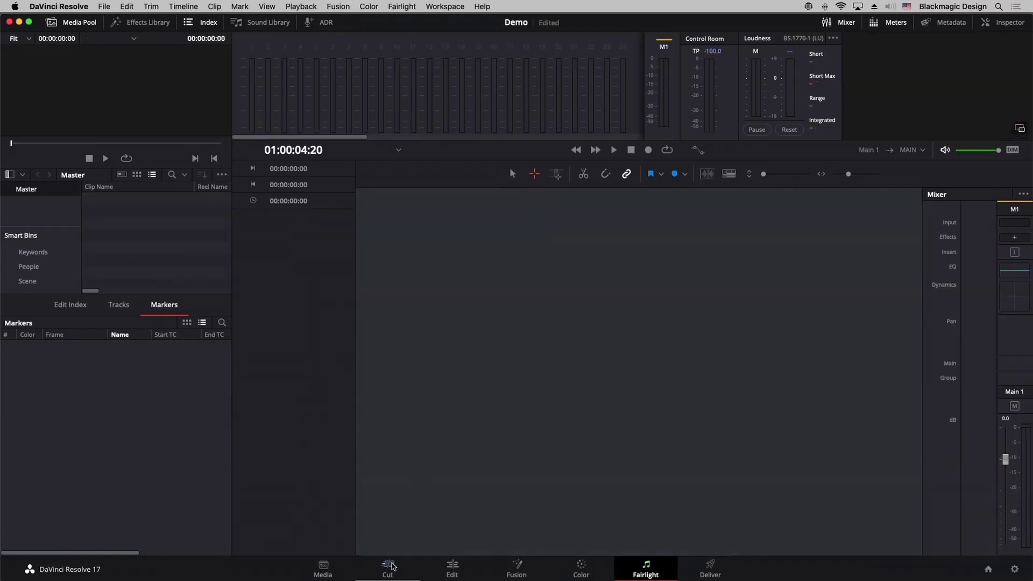
pyautogui.click(388, 567)
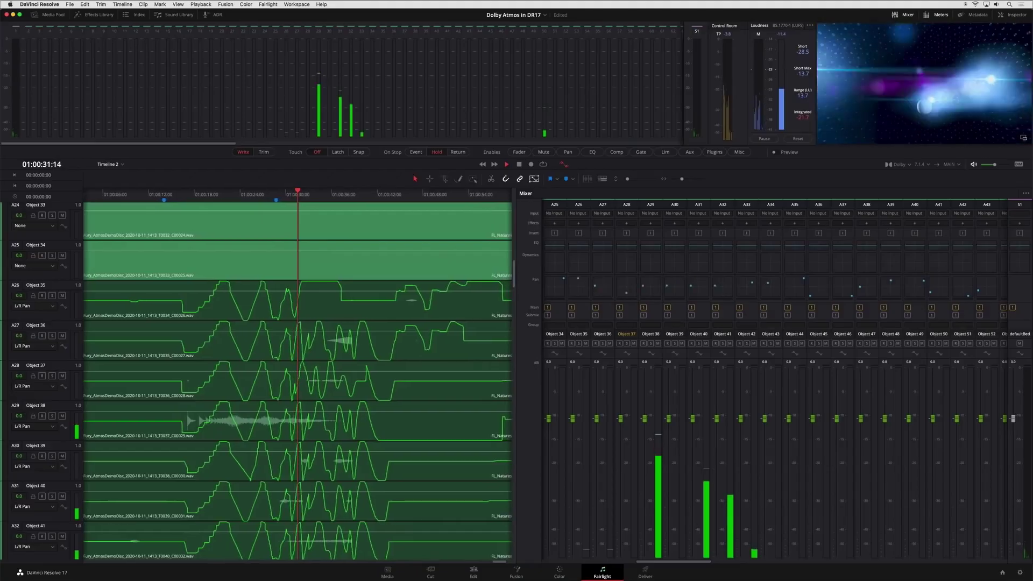
# - Open an audio object's pan controls and the 3D Space View of all audio objects
pyautogui.doubleClick(593, 285)
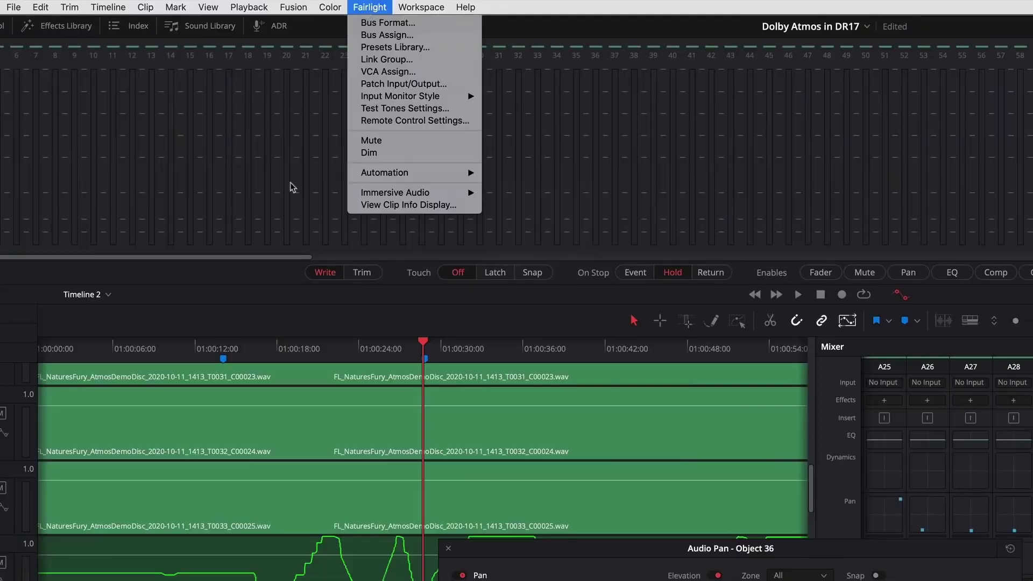
pyautogui.moveTo(409, 192)
pyautogui.click(516, 192)
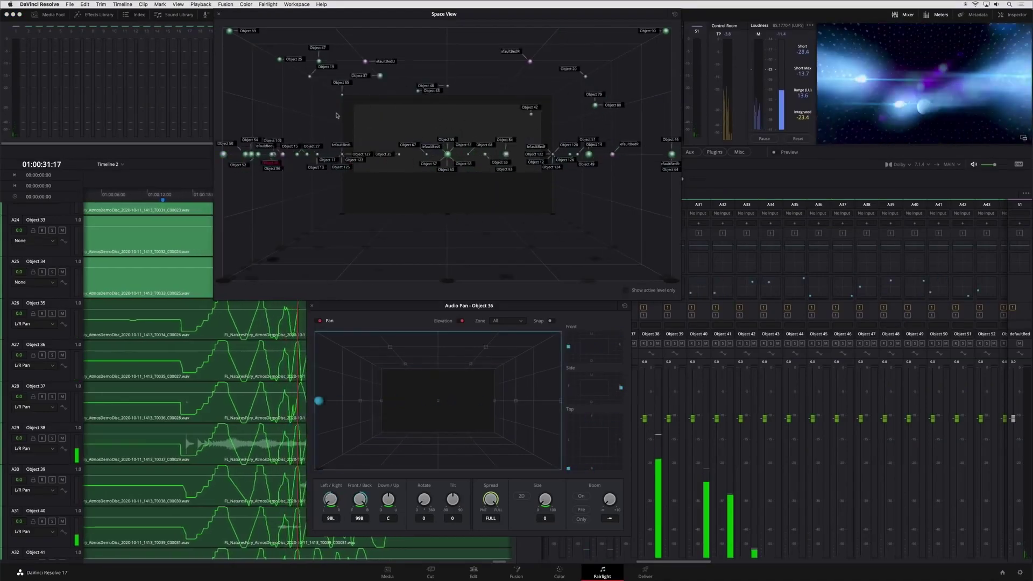